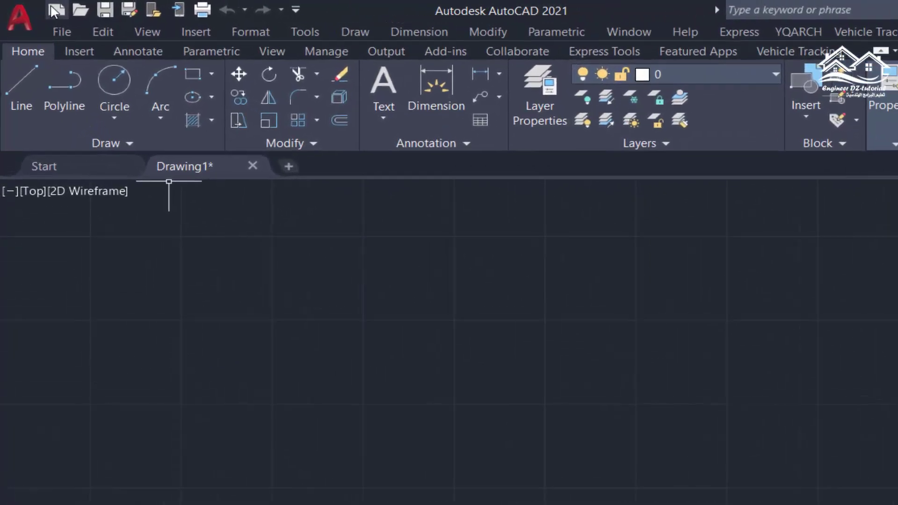
- Create Drawing2 using the 'Open with no Template - Metric' option
{"action": "left_click", "coordinate": [56, 9]}
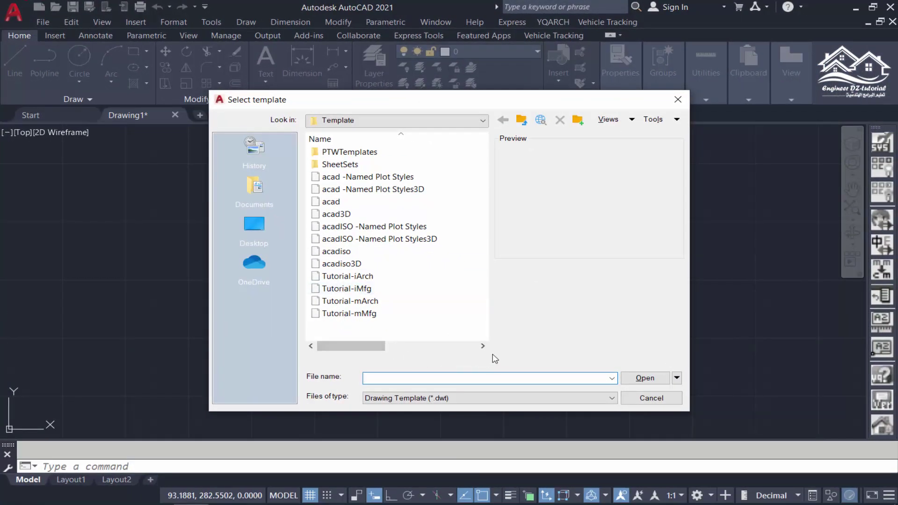
{"action": "left_click", "coordinate": [356, 329]}
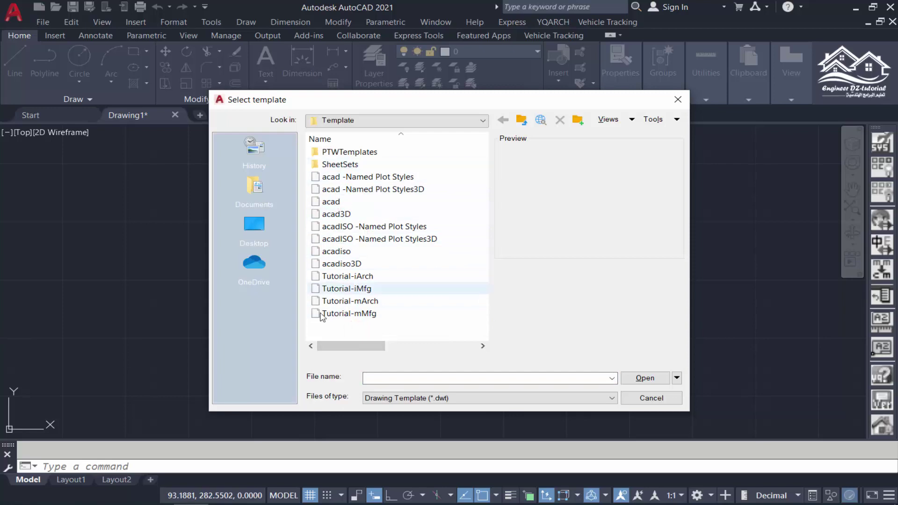
{"action": "left_click", "coordinate": [434, 99]}
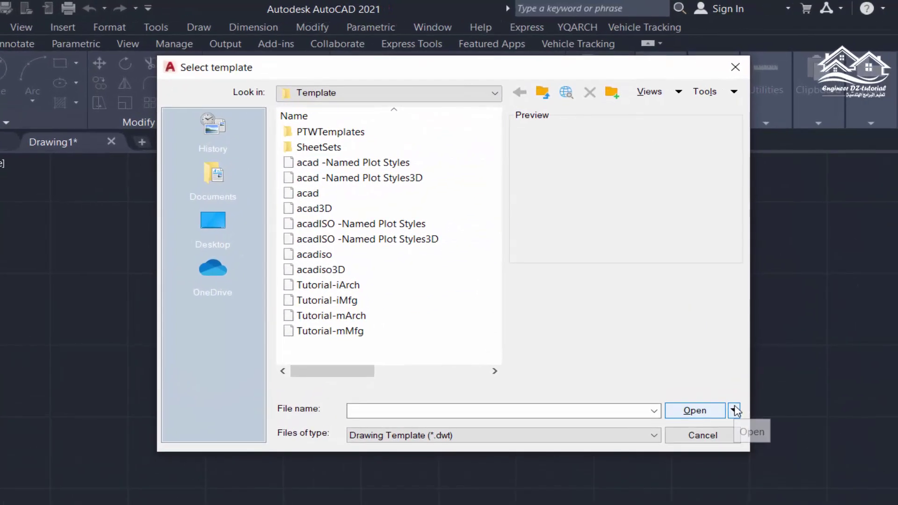
{"action": "left_click", "coordinate": [734, 410]}
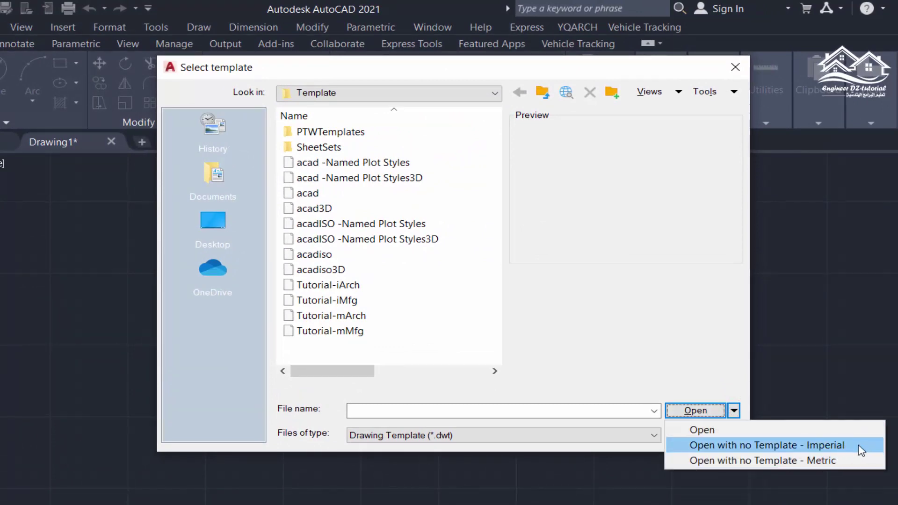
{"action": "left_click", "coordinate": [832, 456]}
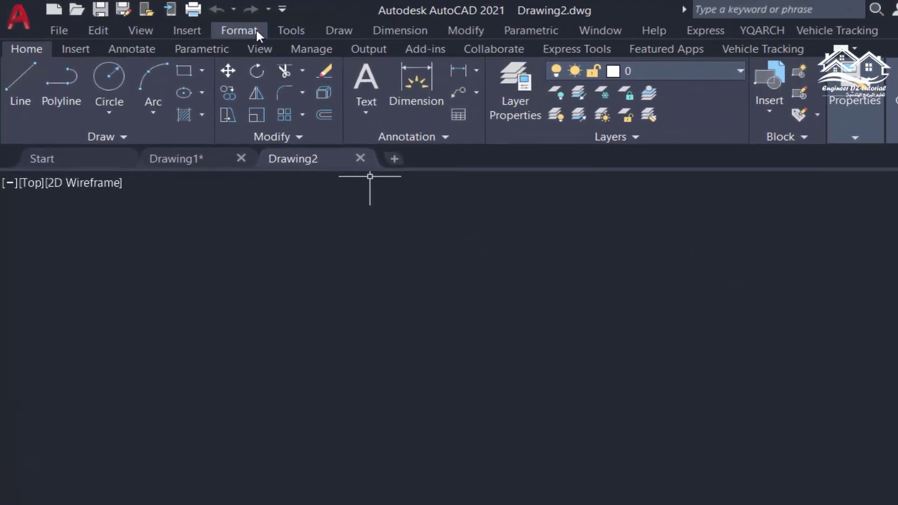
- Set Drawing2's insertion scale to Meters and length precision to 0.00
{"action": "left_click", "coordinate": [216, 27]}
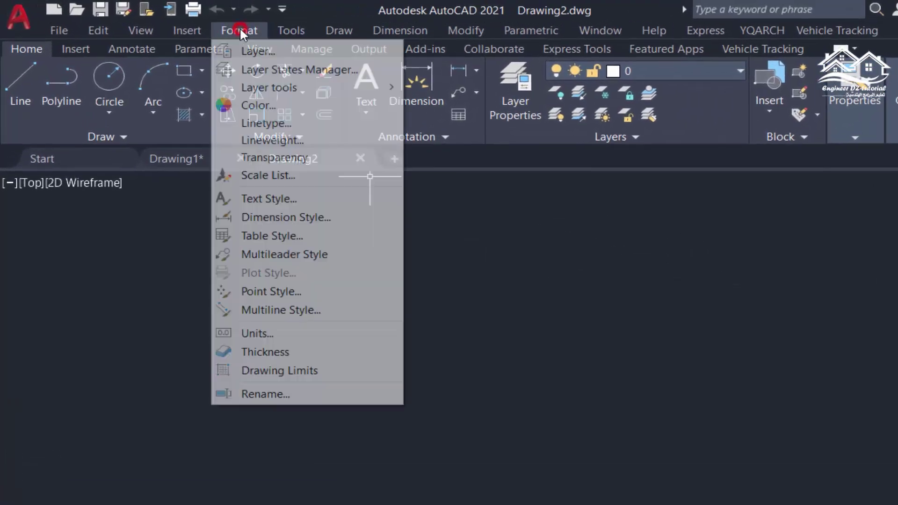
{"action": "left_click", "coordinate": [239, 332]}
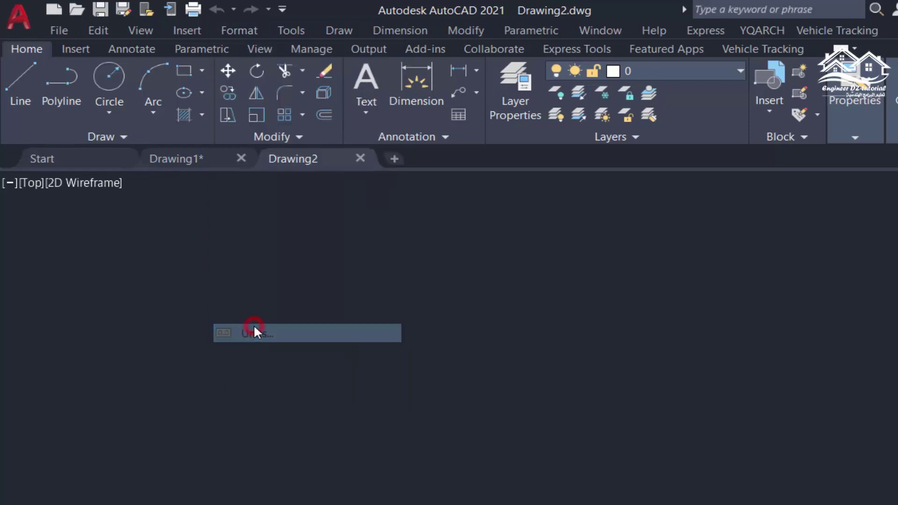
{"action": "left_click", "coordinate": [168, 218]}
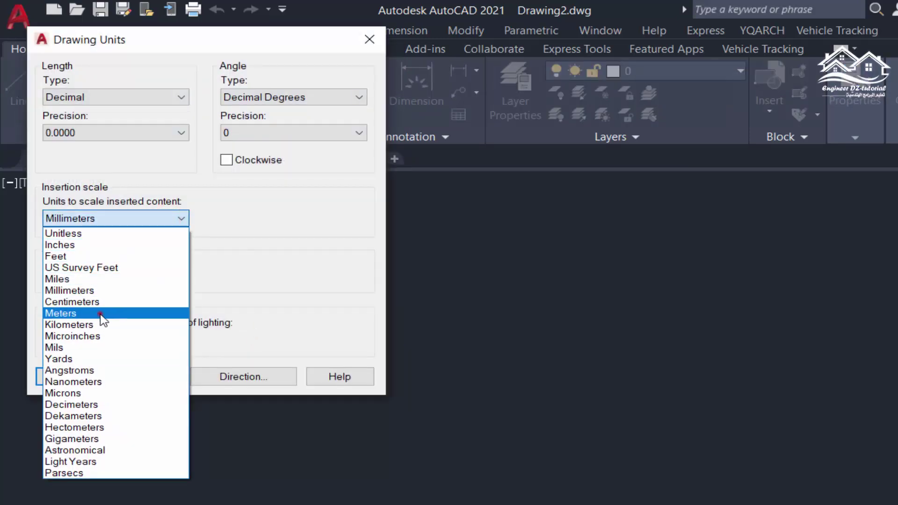
{"action": "left_click", "coordinate": [100, 313]}
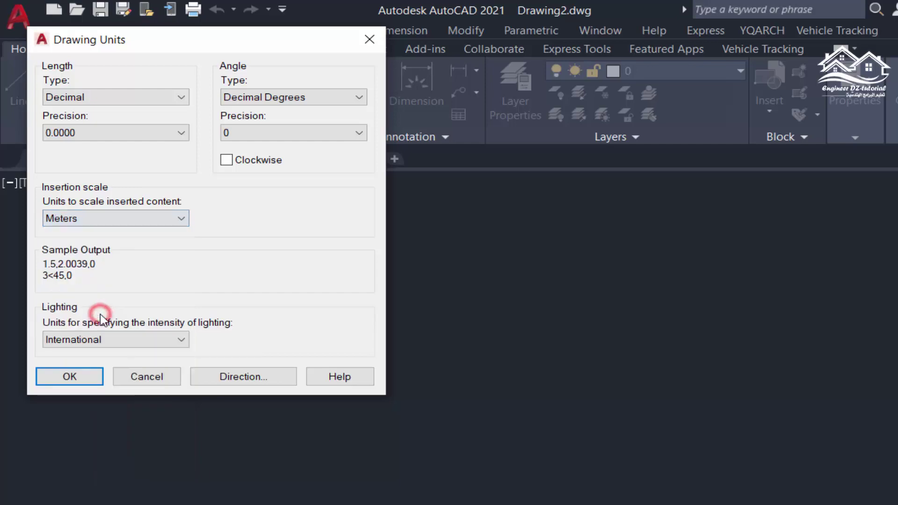
{"action": "left_click", "coordinate": [147, 134]}
{"action": "left_click", "coordinate": [117, 171]}
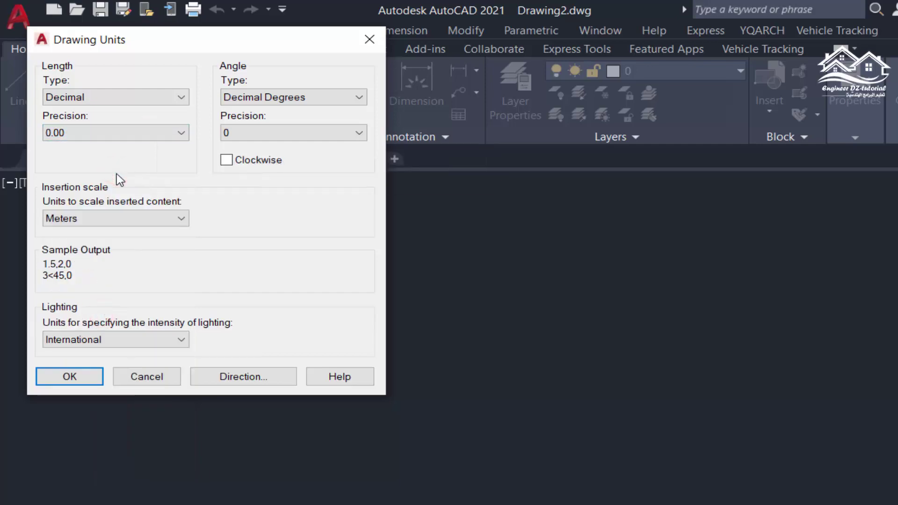
{"action": "left_click", "coordinate": [77, 376]}
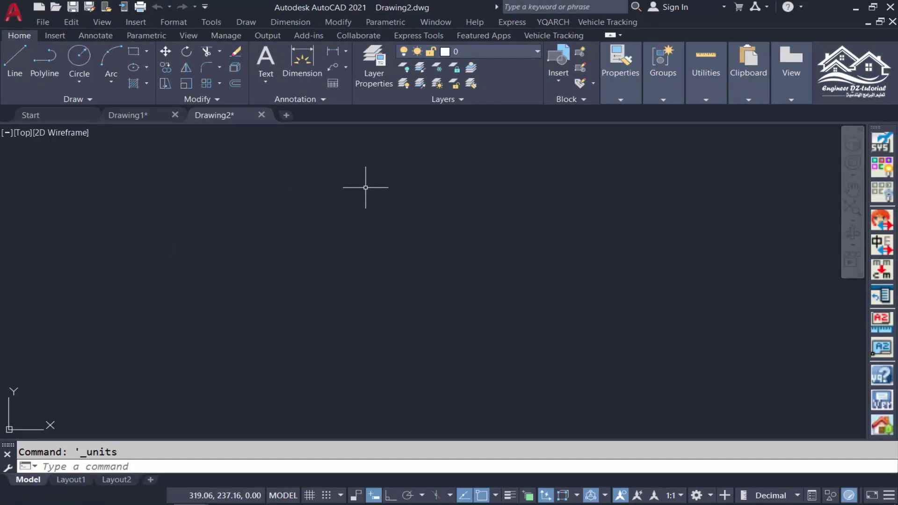
- Using the D command, change the ISO-25 dimension style's text colour to 140
{"action": "type", "text": "d"}
{"action": "key", "text": "Return"}
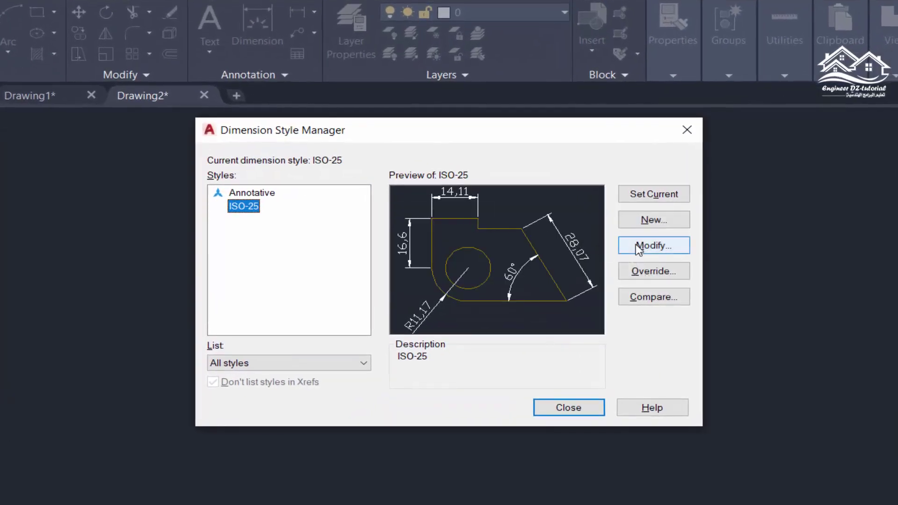
{"action": "left_click", "coordinate": [652, 244]}
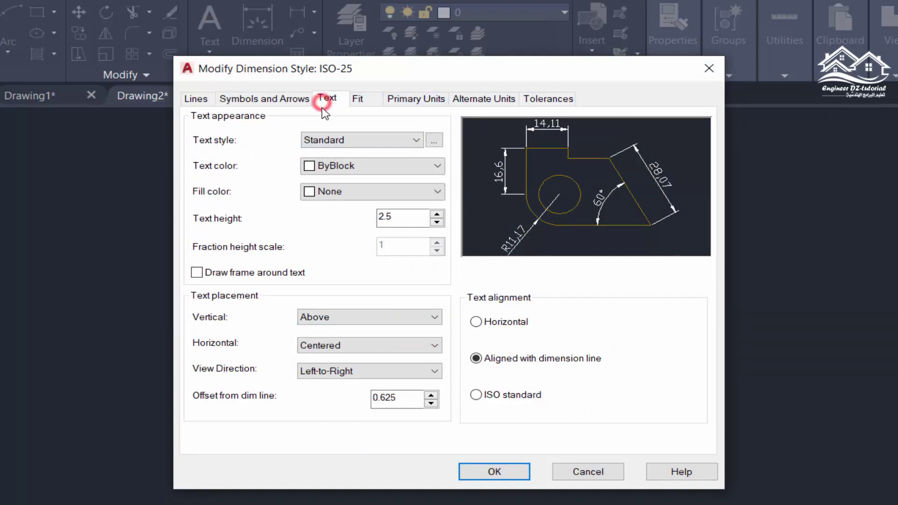
{"action": "left_click", "coordinate": [358, 164]}
{"action": "left_click", "coordinate": [397, 303]}
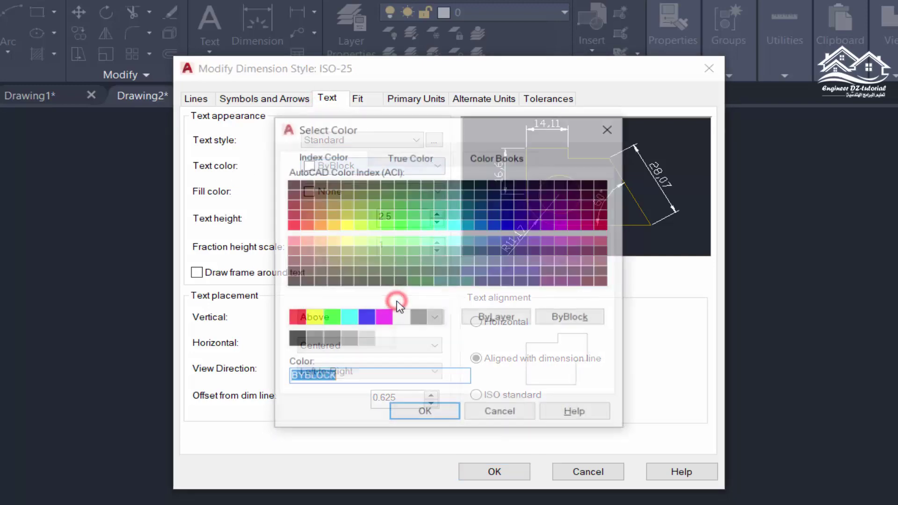
{"action": "left_click", "coordinate": [469, 225]}
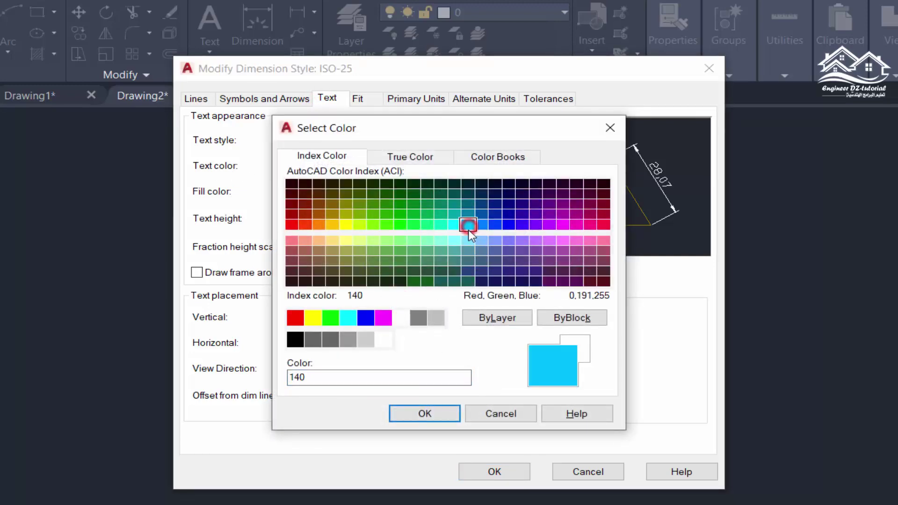
{"action": "left_click", "coordinate": [442, 411]}
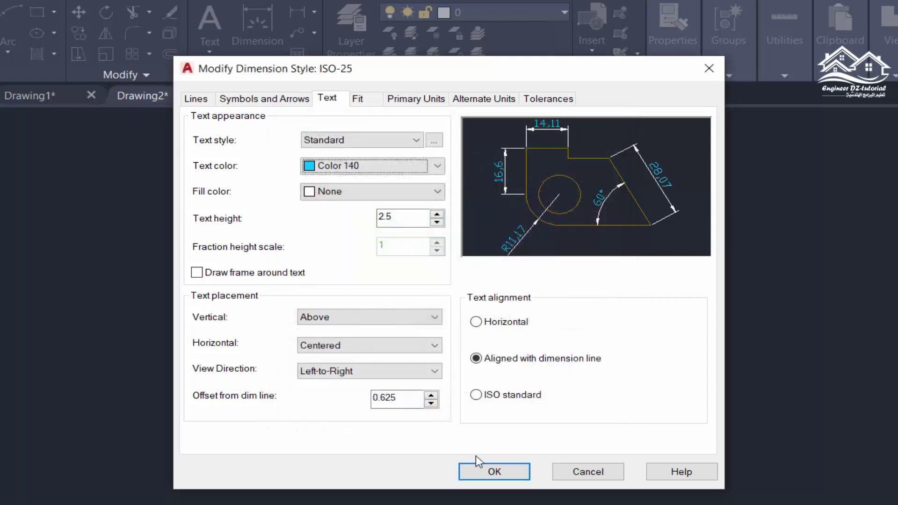
{"action": "left_click", "coordinate": [495, 471]}
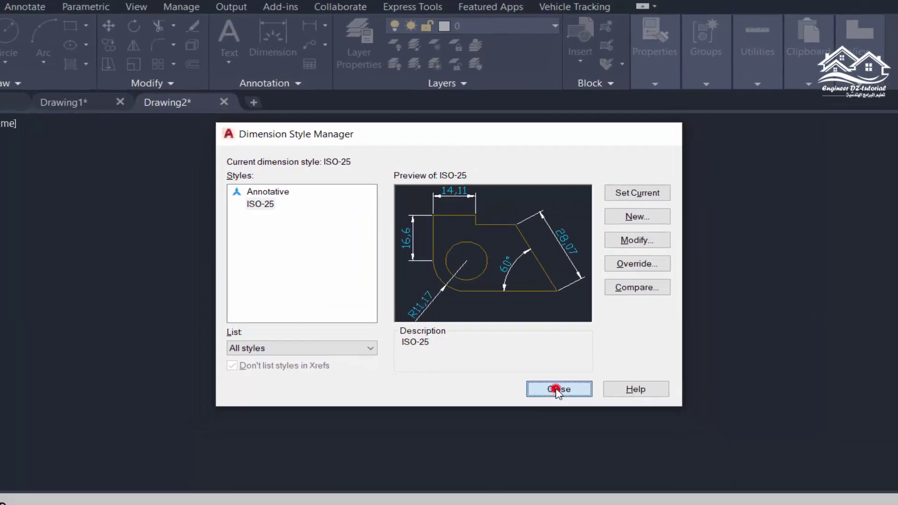
{"action": "left_click", "coordinate": [562, 410]}
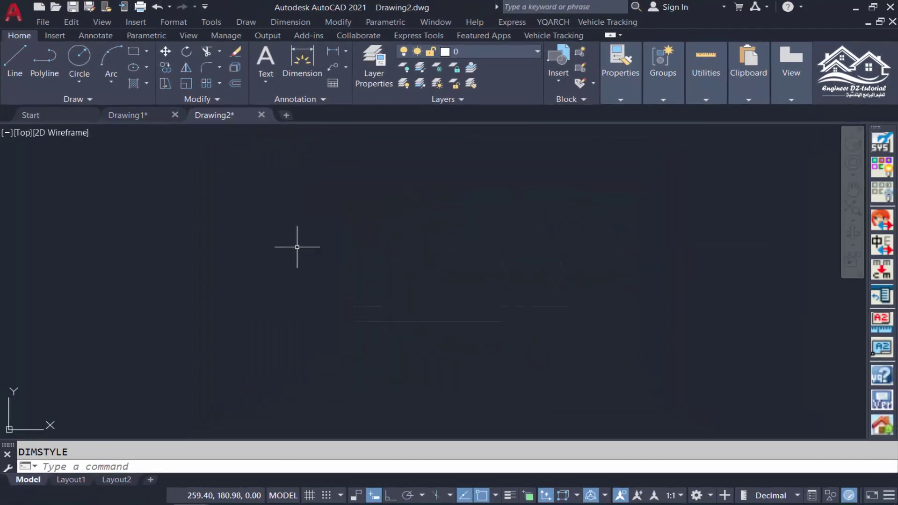
{"action": "type", "text": "d"}
{"action": "key", "text": "Escape"}
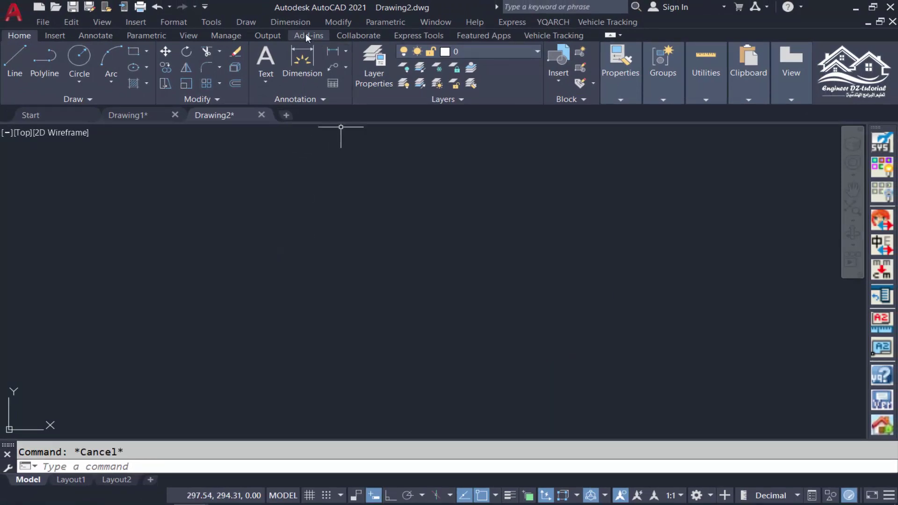
{"action": "left_click", "coordinate": [290, 22]}
{"action": "left_click", "coordinate": [306, 54]}
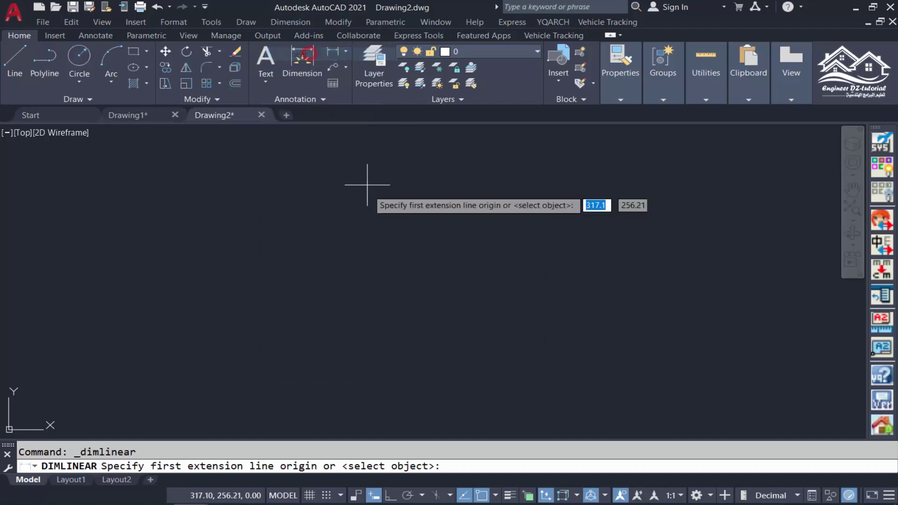
{"action": "left_click", "coordinate": [381, 233]}
{"action": "left_click", "coordinate": [381, 235]}
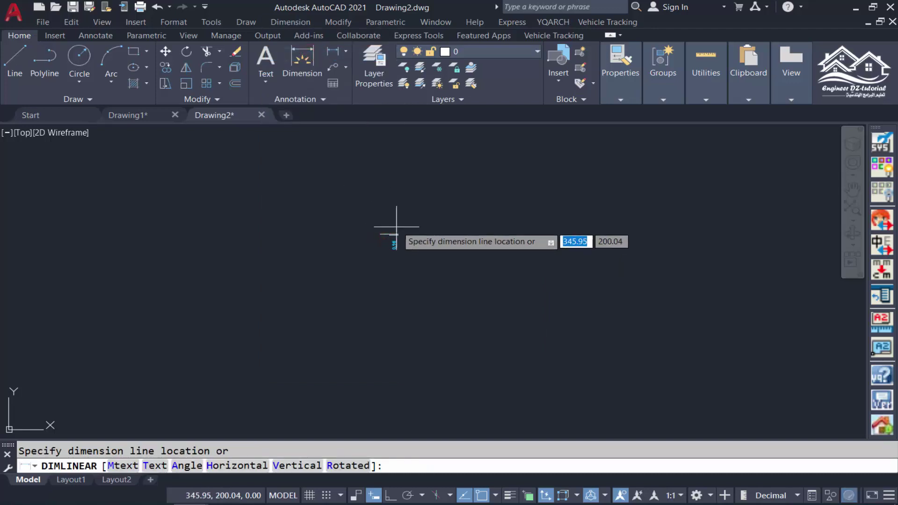
{"action": "left_click", "coordinate": [437, 262]}
{"action": "scroll", "coordinate": [435, 260], "scroll_direction": "up", "scroll_amount": 5}
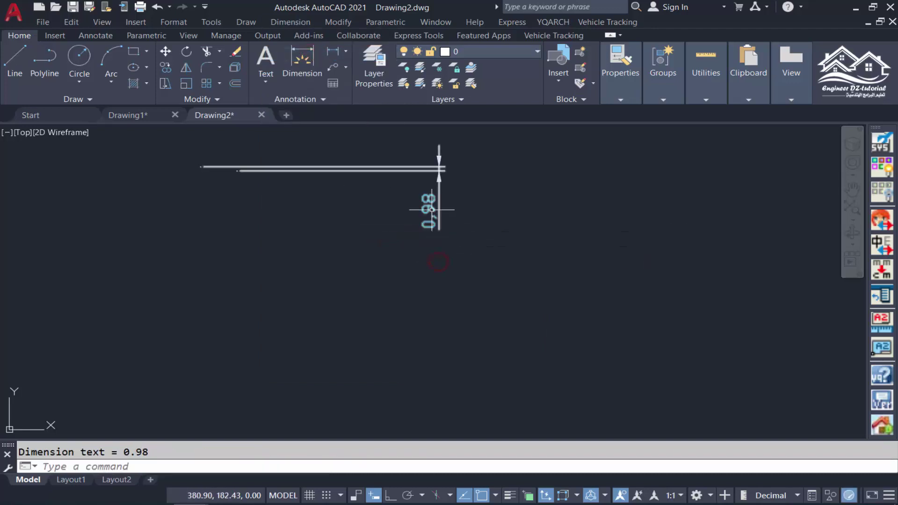
{"action": "scroll", "coordinate": [432, 209], "scroll_direction": "up", "scroll_amount": 3}
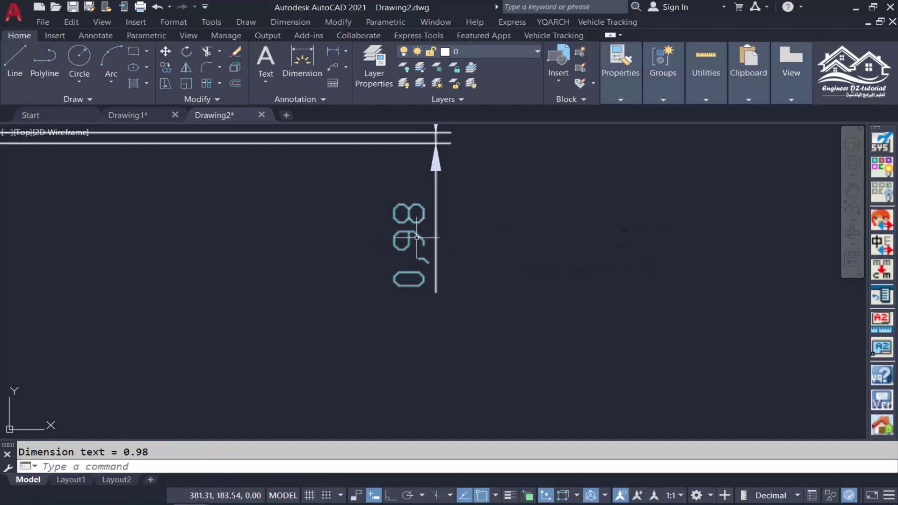
{"action": "left_click", "coordinate": [502, 190]}
{"action": "left_click", "coordinate": [381, 255]}
{"action": "key", "text": "Delete"}
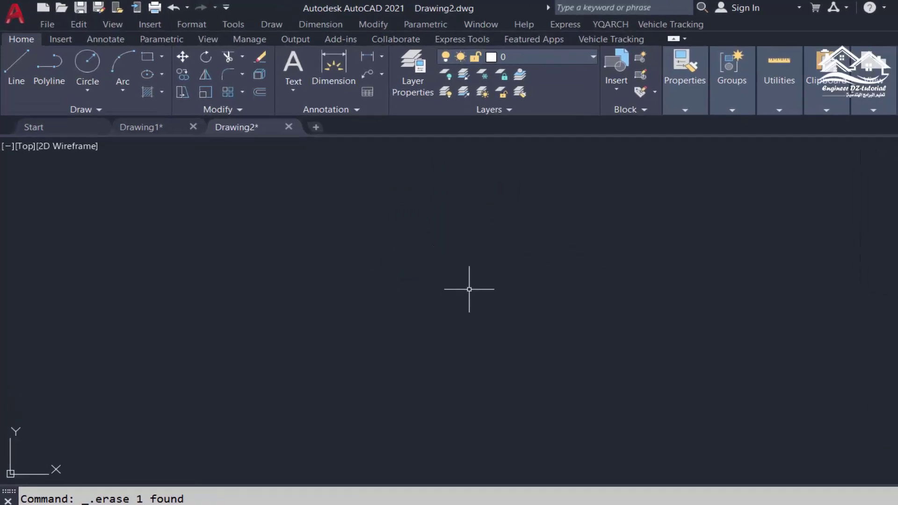
- Add a '1:50 (m)' scale of 1000 paper units to 50 drawing units to the scale list
{"action": "left_click", "coordinate": [227, 33]}
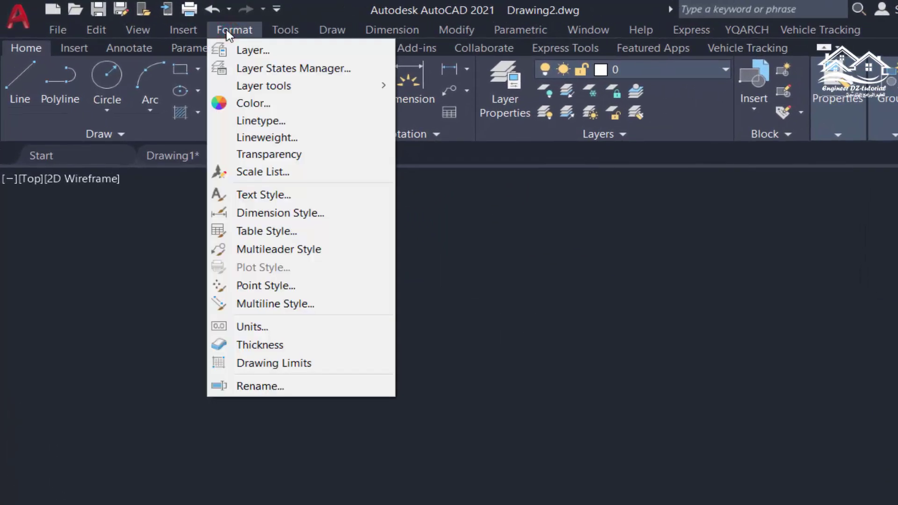
{"action": "left_click", "coordinate": [255, 173]}
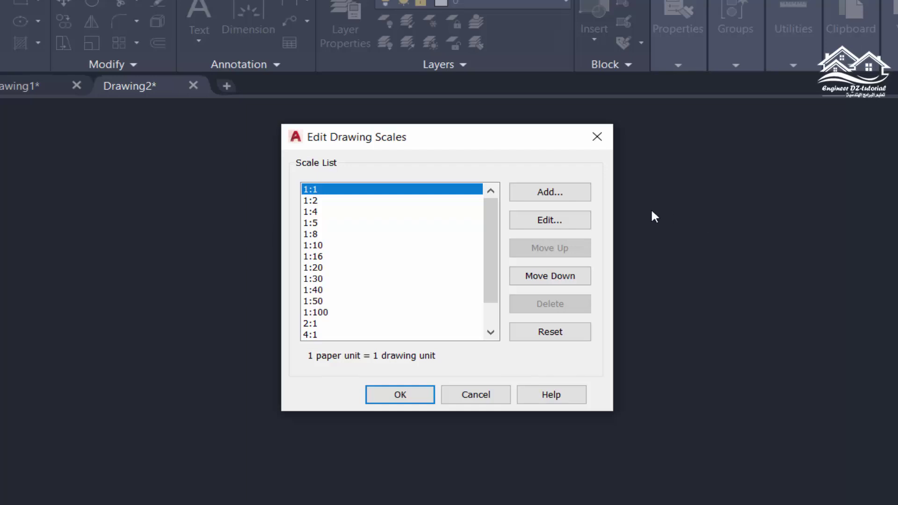
{"action": "left_click", "coordinate": [550, 193]}
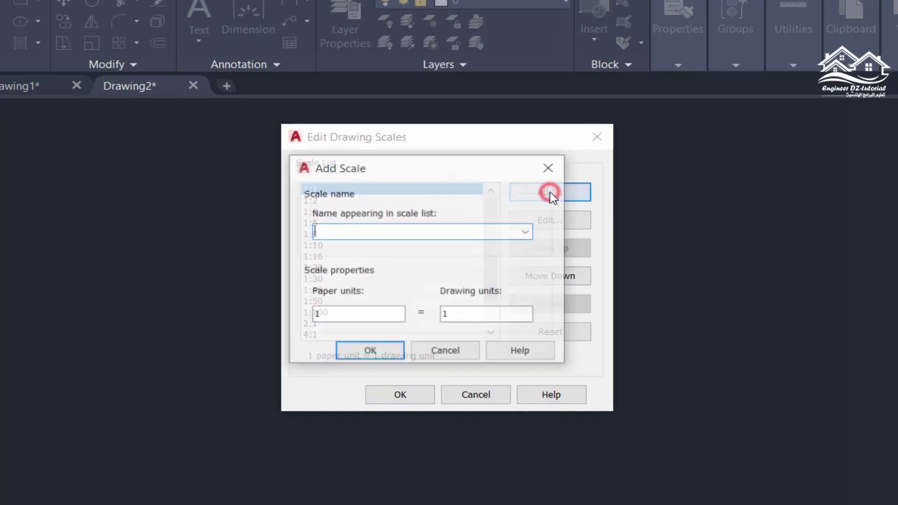
{"action": "left_click", "coordinate": [466, 229]}
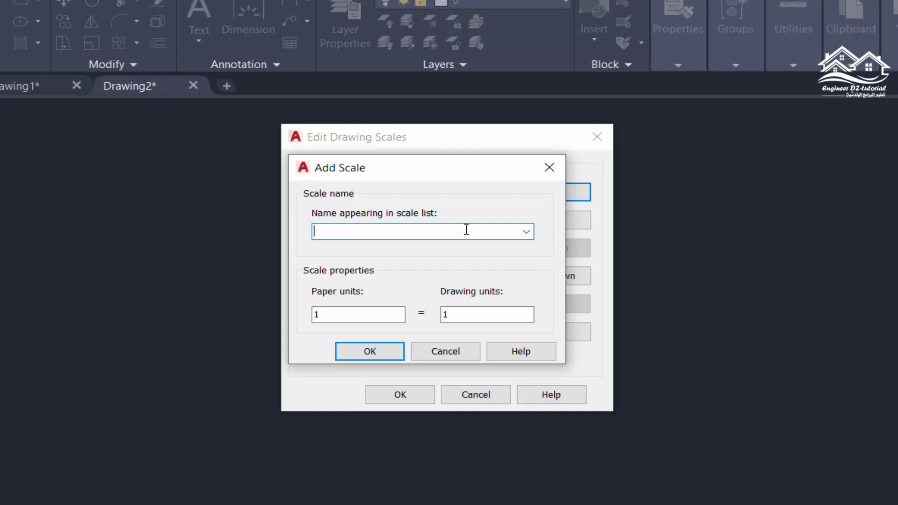
{"action": "type", "text": "1:5"}
{"action": "type", "text": "0"}
{"action": "type", "text": " ("}
{"action": "type", "text": "m"}
{"action": "type", "text": ")"}
{"action": "left_click", "coordinate": [383, 311]}
{"action": "left_click_drag", "start_coordinate": [361, 313], "coordinate": [296, 313]}
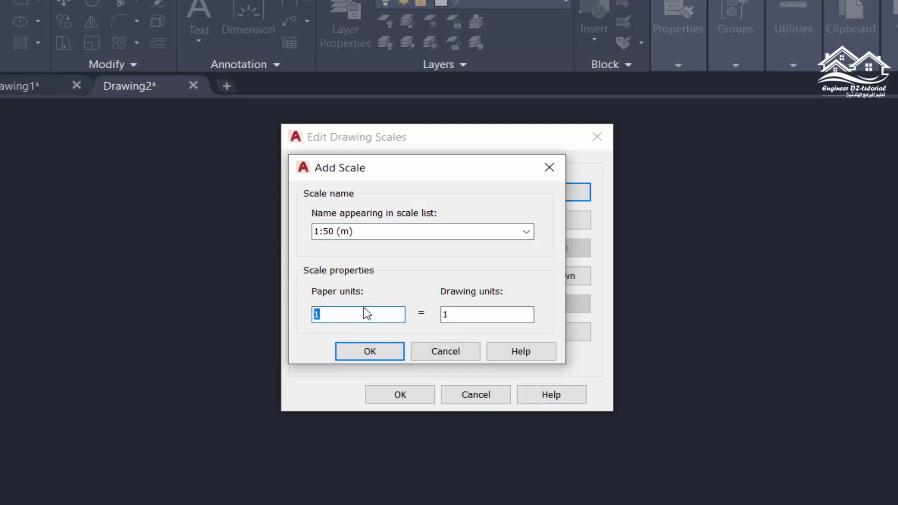
{"action": "type", "text": "100"}
{"action": "type", "text": "0"}
{"action": "left_click_drag", "start_coordinate": [501, 312], "coordinate": [434, 313]}
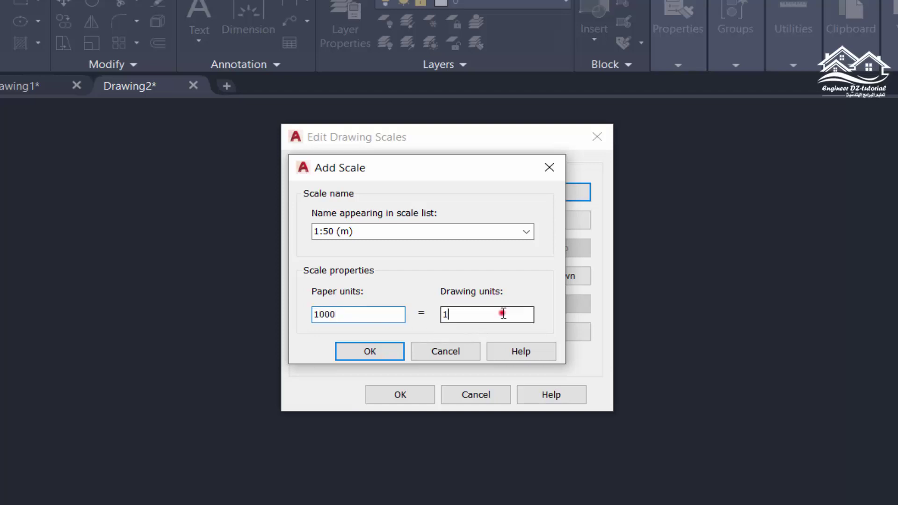
{"action": "type", "text": "5"}
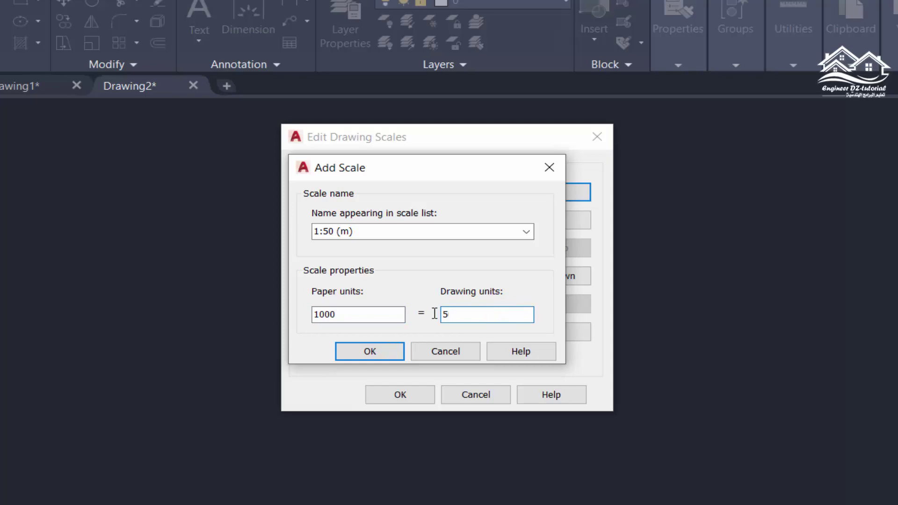
{"action": "type", "text": "0"}
{"action": "left_click", "coordinate": [374, 351]}
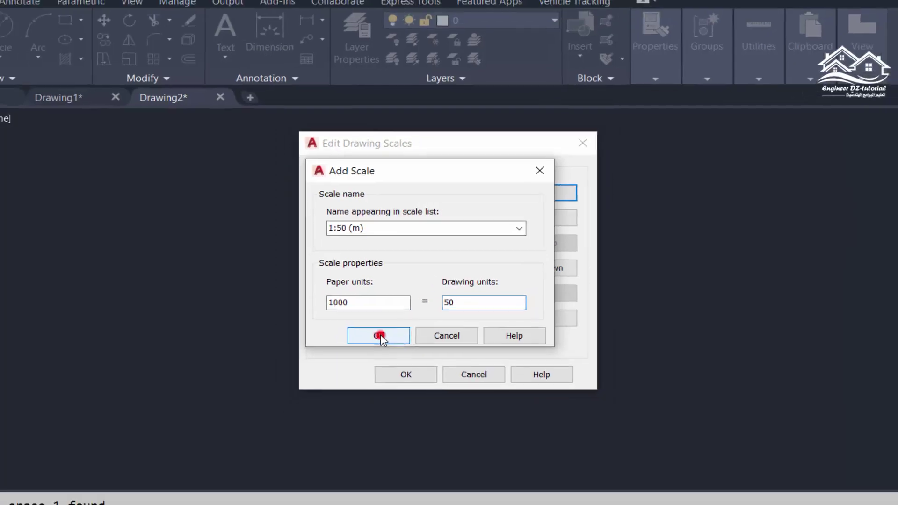
{"action": "left_click", "coordinate": [412, 343]}
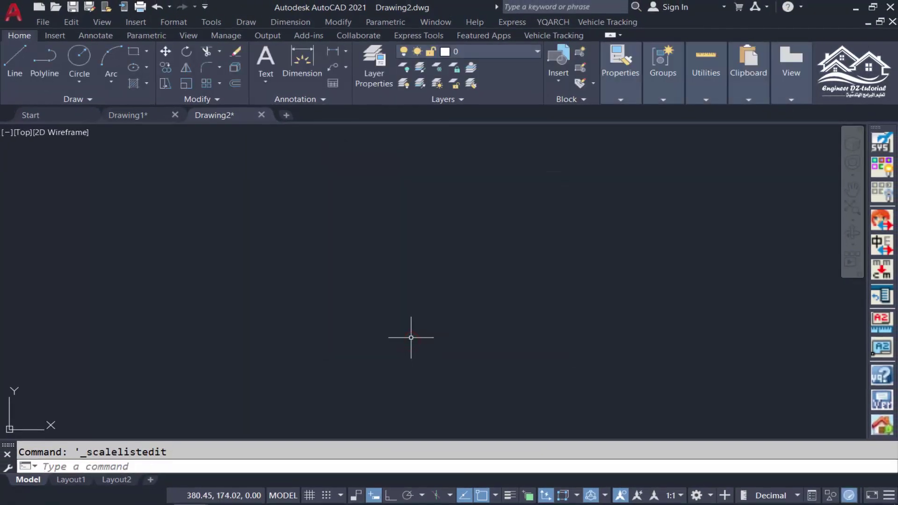
{"action": "left_click", "coordinate": [141, 7]}
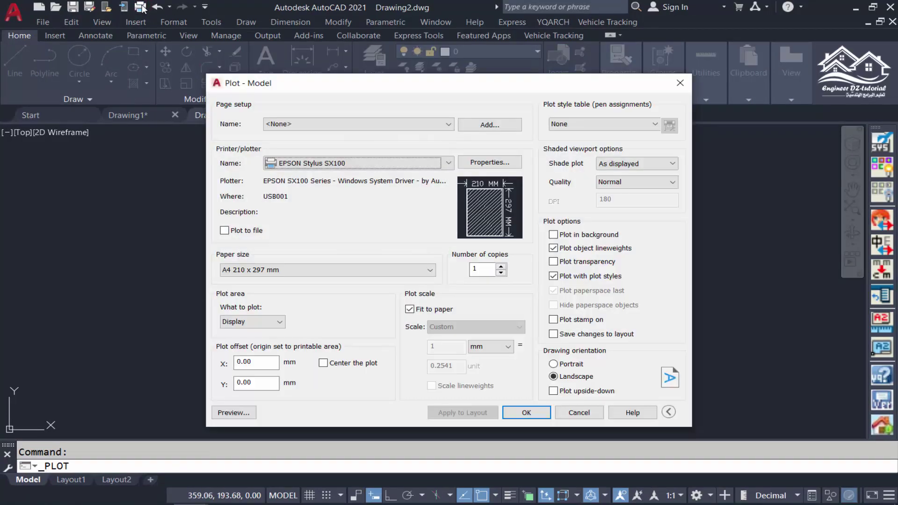
{"action": "left_click", "coordinate": [378, 166]}
{"action": "left_click", "coordinate": [333, 222]}
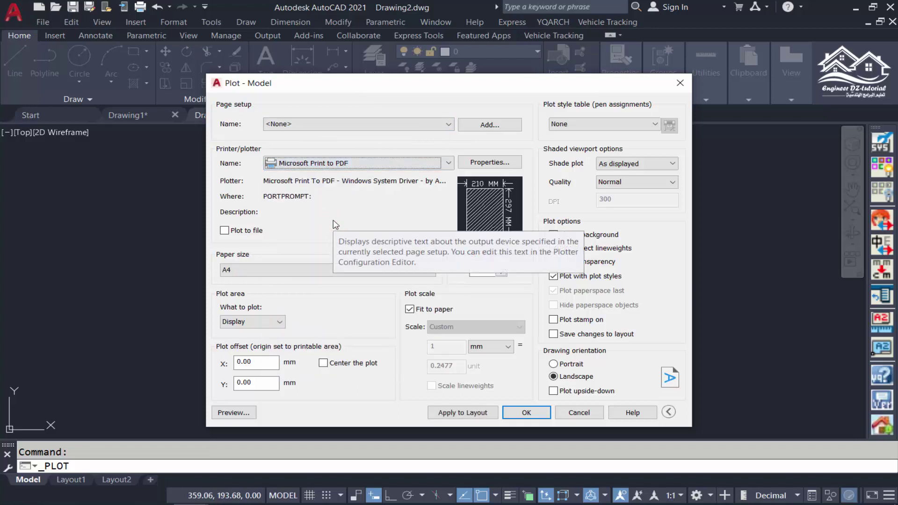
{"action": "left_click_drag", "start_coordinate": [399, 87], "coordinate": [392, 75]}
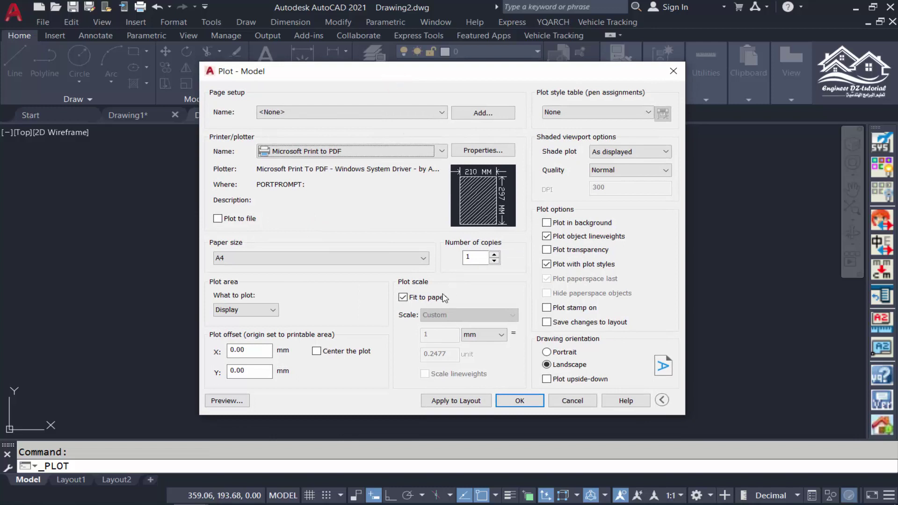
{"action": "left_click", "coordinate": [405, 298]}
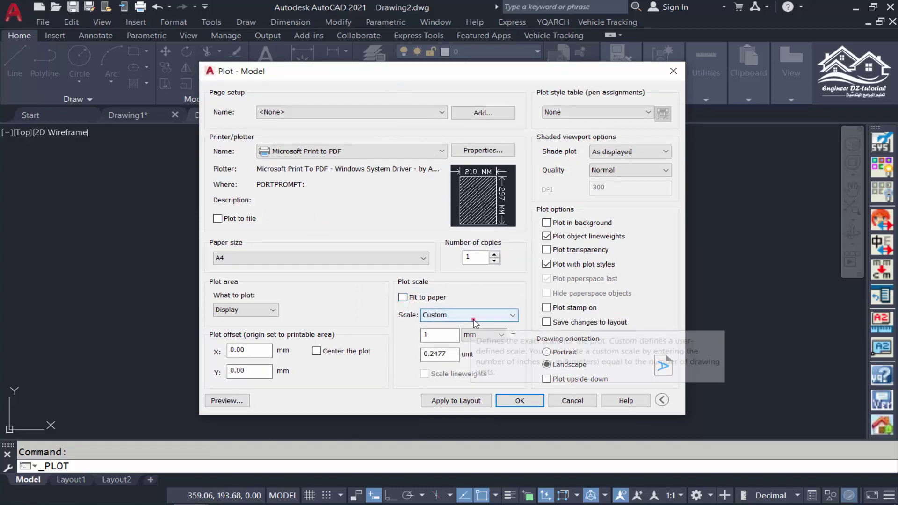
{"action": "left_click", "coordinate": [474, 318]}
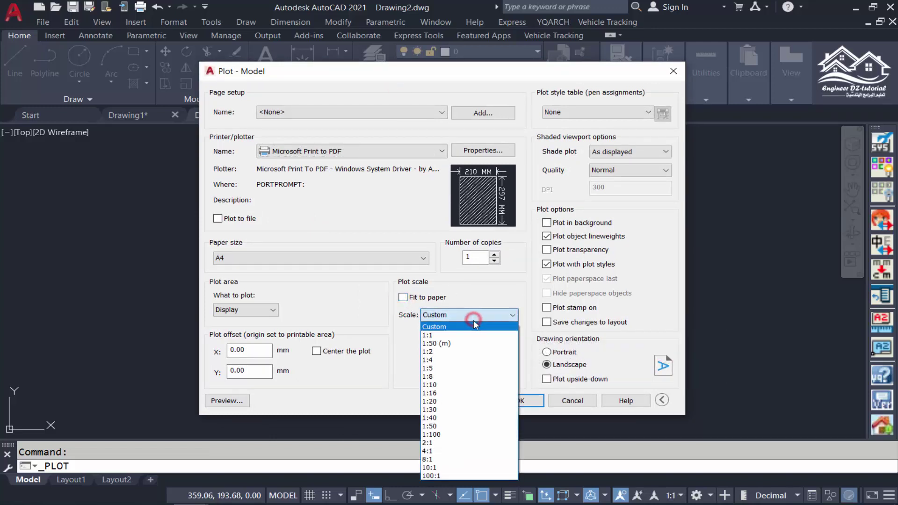
{"action": "left_click", "coordinate": [466, 346]}
{"action": "left_click", "coordinate": [452, 333]}
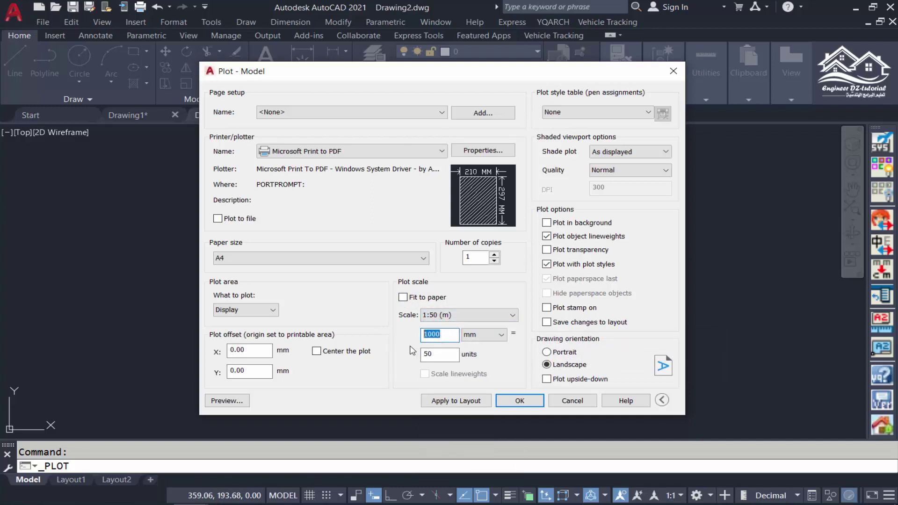
{"action": "double_click", "coordinate": [446, 354]}
{"action": "key", "text": "Escape"}
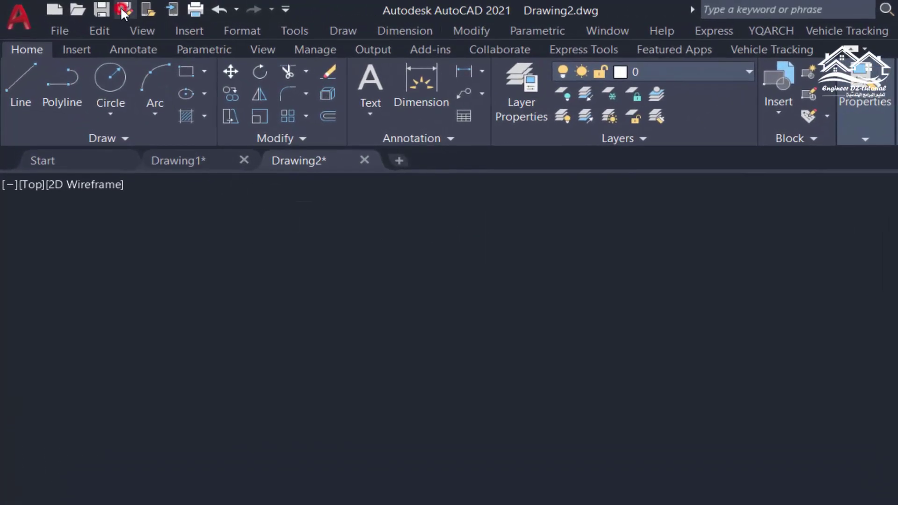
- Begin a Save As with the drawing template file type, then cancel it
{"action": "left_click", "coordinate": [121, 8]}
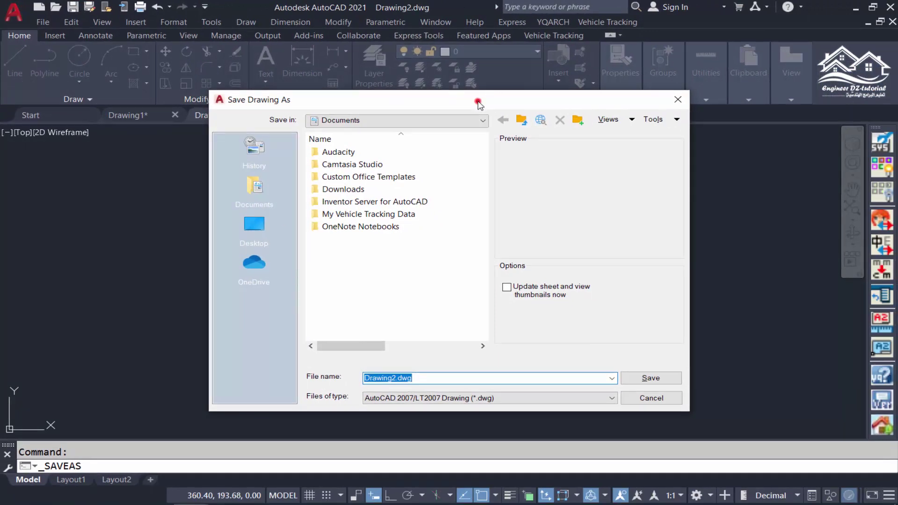
{"action": "left_click_drag", "start_coordinate": [478, 104], "coordinate": [477, 72]}
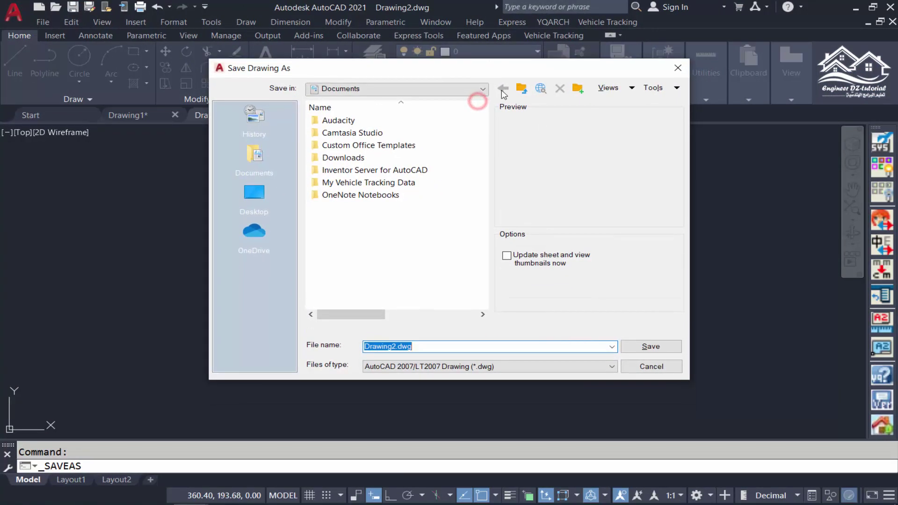
{"action": "left_click", "coordinate": [575, 367]}
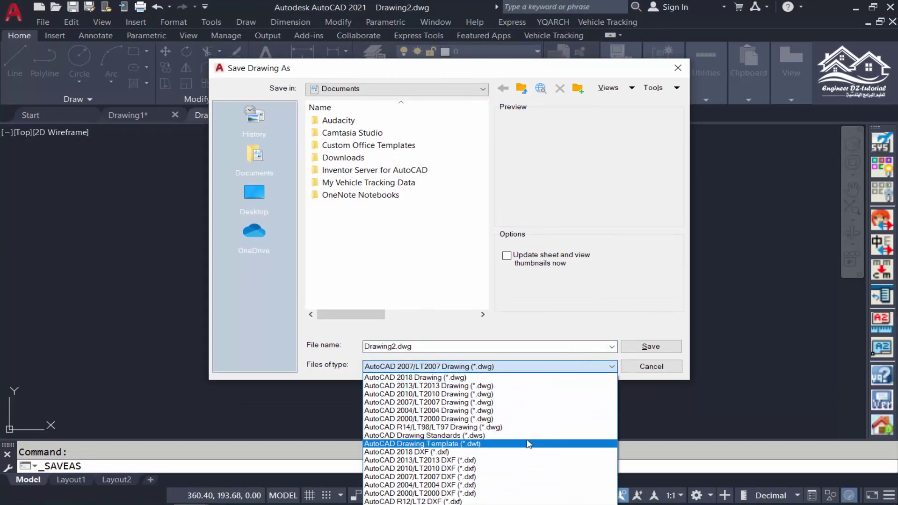
{"action": "left_click", "coordinate": [502, 444]}
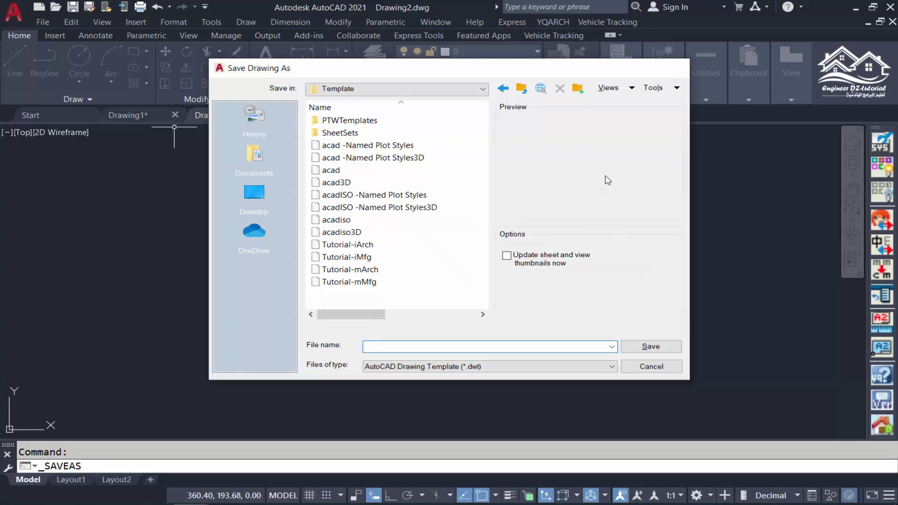
{"action": "key", "text": "Escape"}
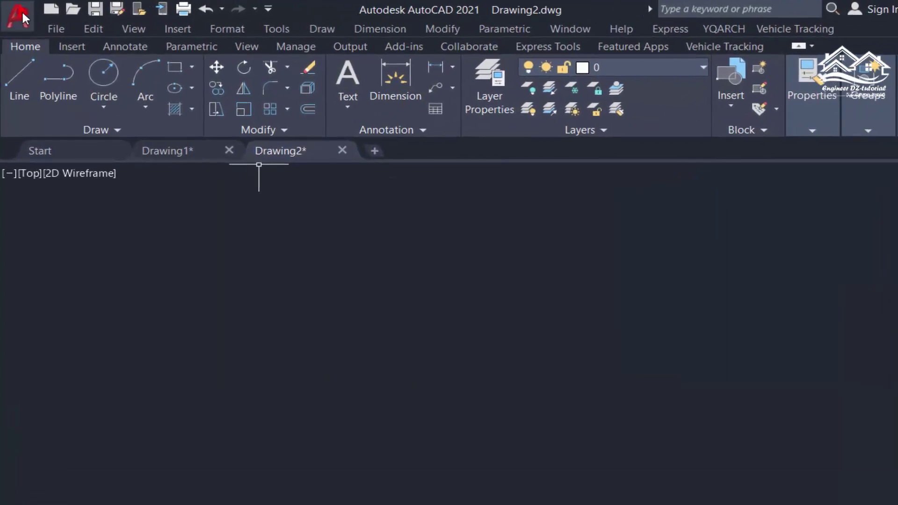
- Save the drawing as template 'Engineer DZ-tutorial.dwt' with Metric measurement
{"action": "left_click", "coordinate": [21, 11]}
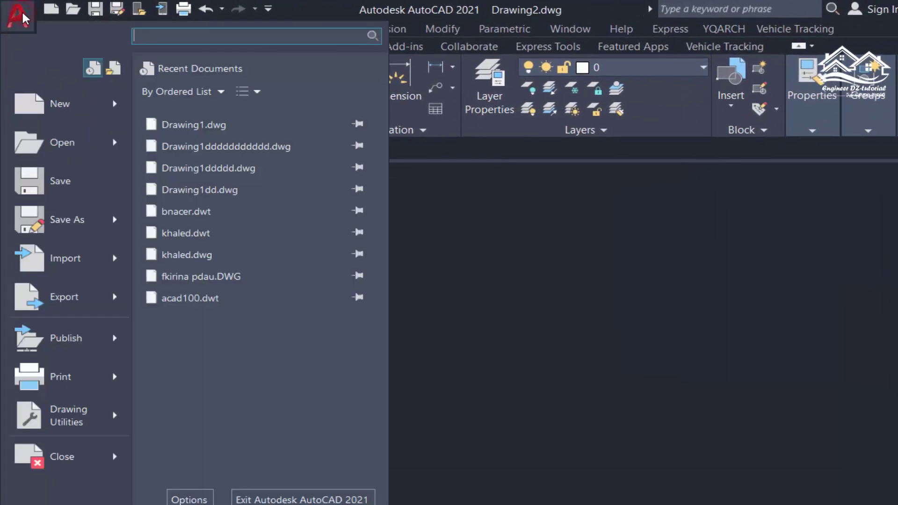
{"action": "mouse_move", "coordinate": [67, 220]}
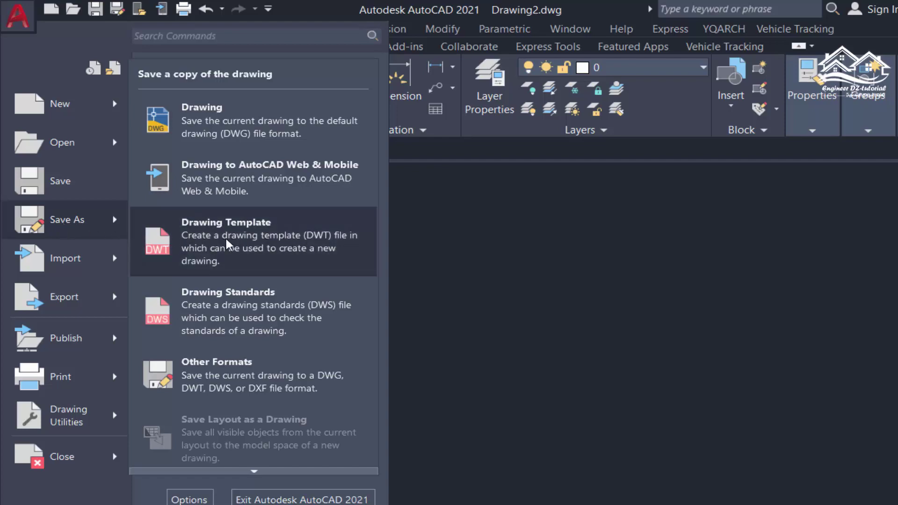
{"action": "left_click", "coordinate": [259, 239]}
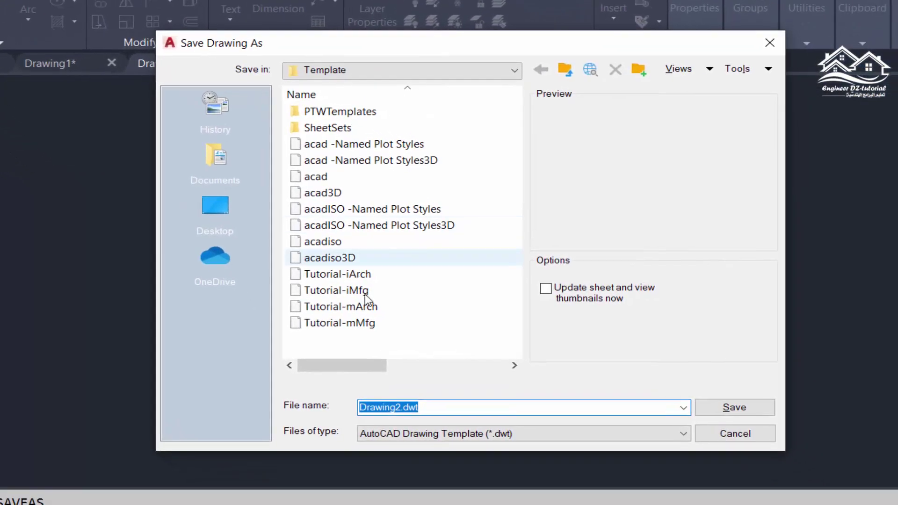
{"action": "left_click", "coordinate": [318, 176]}
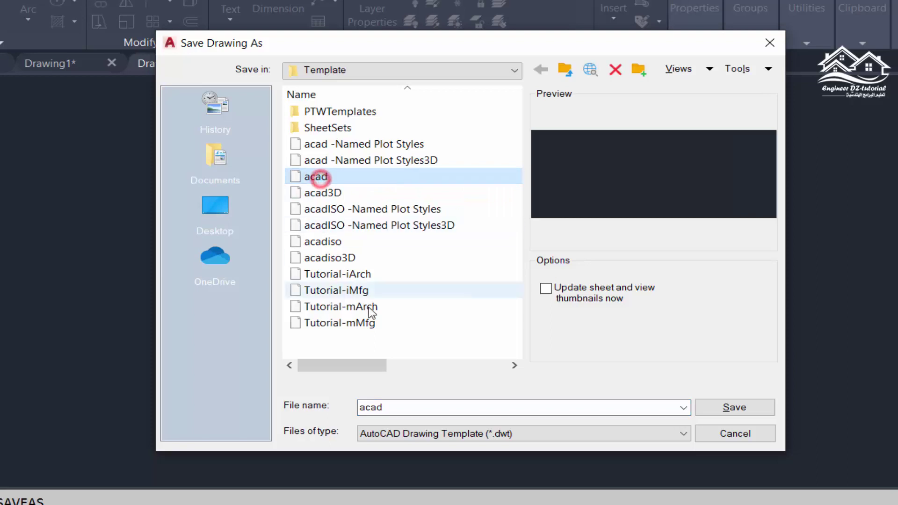
{"action": "double_click", "coordinate": [416, 410]}
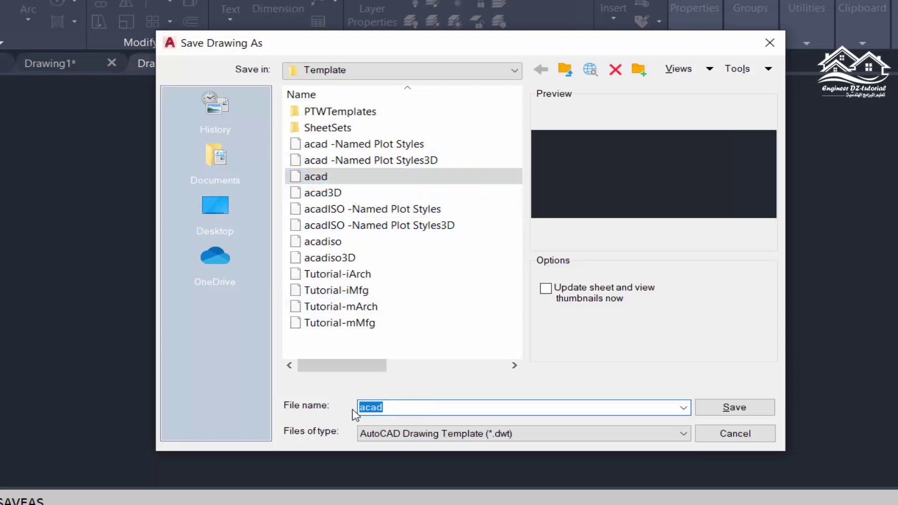
{"action": "type", "text": "Engineer DZ-tutorial"}
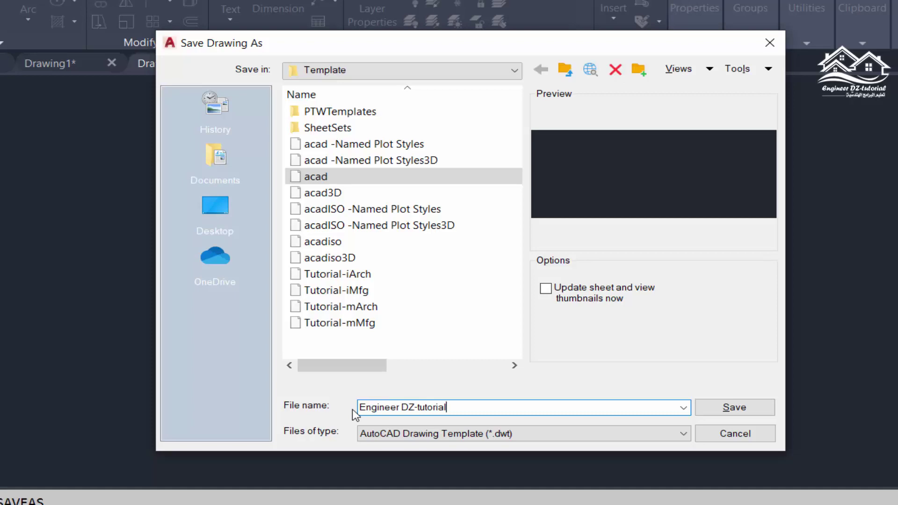
{"action": "left_click", "coordinate": [728, 403]}
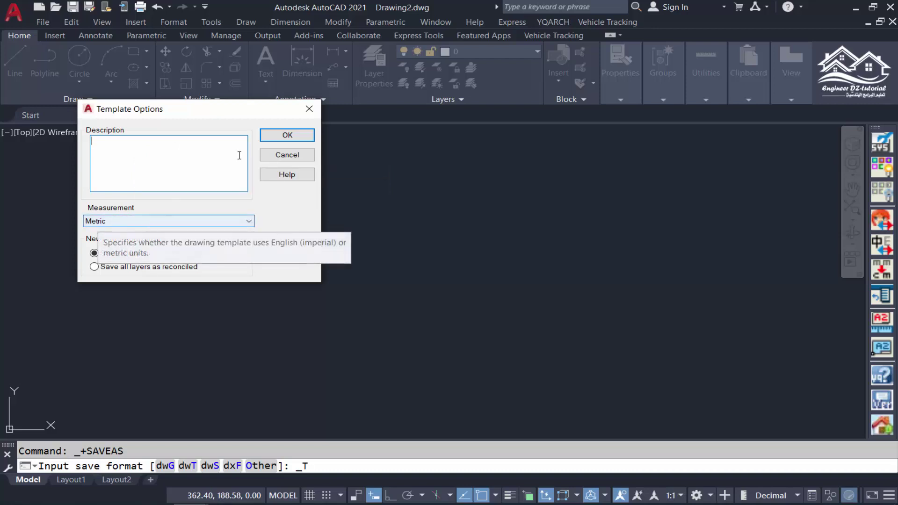
{"action": "left_click", "coordinate": [286, 134]}
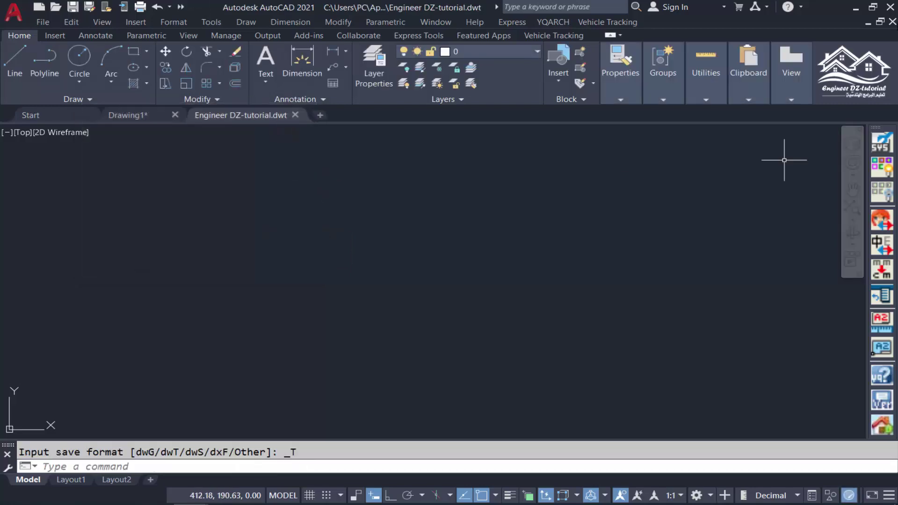
- Close AutoCAD without saving Drawing1, then relaunch AutoCAD 2021 from the desktop
{"action": "left_click", "coordinate": [891, 6]}
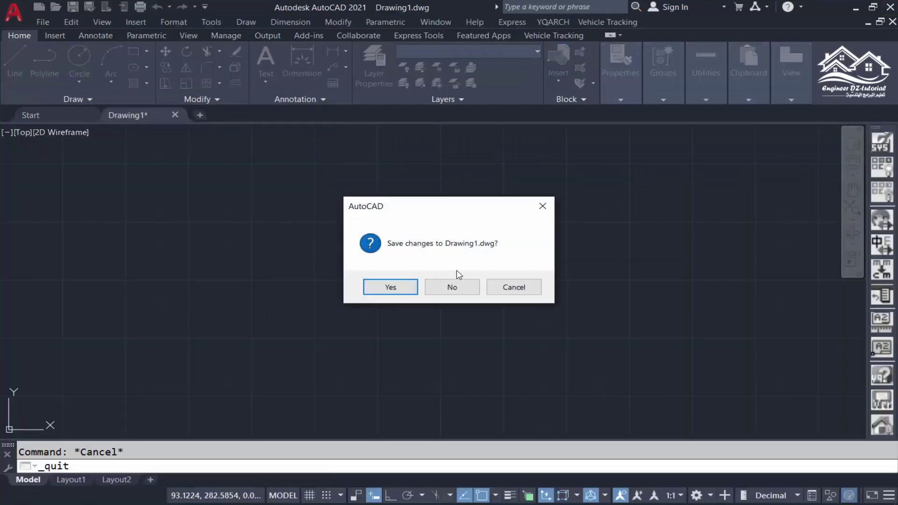
{"action": "left_click", "coordinate": [457, 287]}
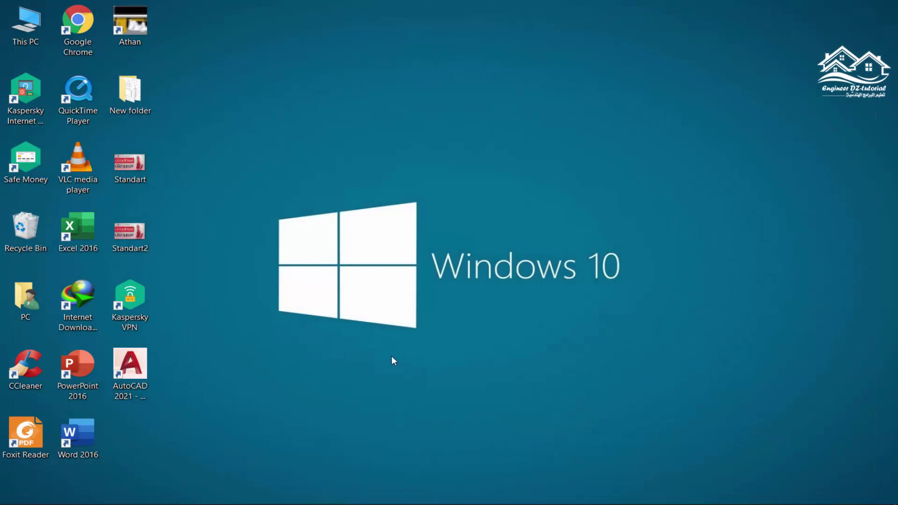
{"action": "left_click", "coordinate": [129, 371]}
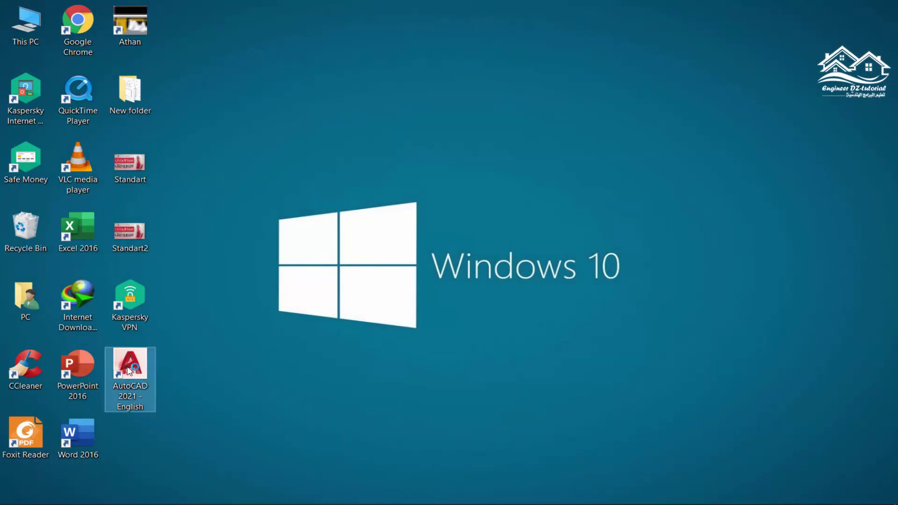
{"action": "double_click", "coordinate": [129, 371]}
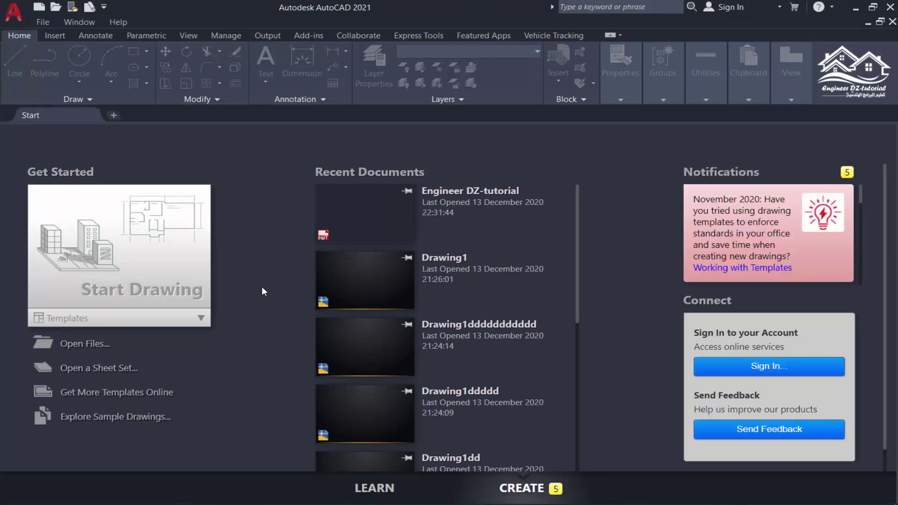
- Start a new drawing from the Engineer DZ-tutorial.dwt template on the Start page
{"action": "left_click", "coordinate": [202, 318]}
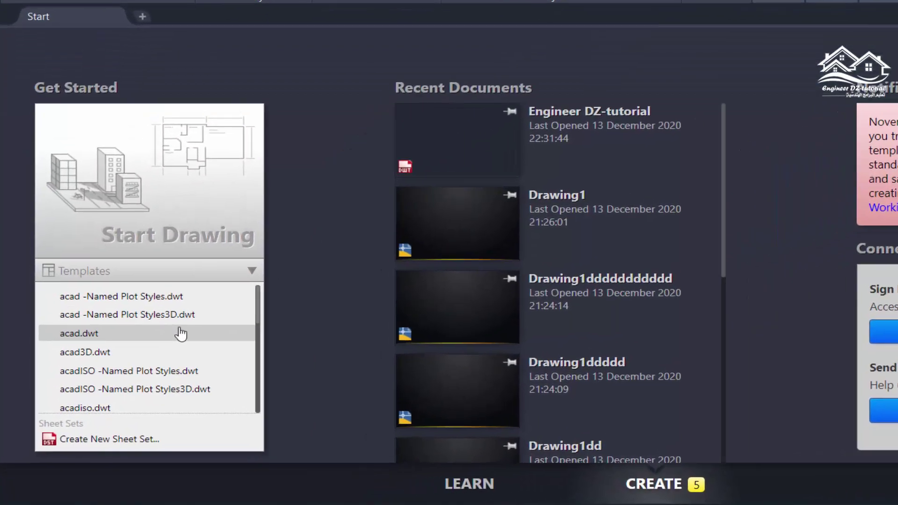
{"action": "scroll", "coordinate": [147, 366], "scroll_direction": "down", "scroll_amount": 1}
{"action": "scroll", "coordinate": [148, 366], "scroll_direction": "down", "scroll_amount": 2}
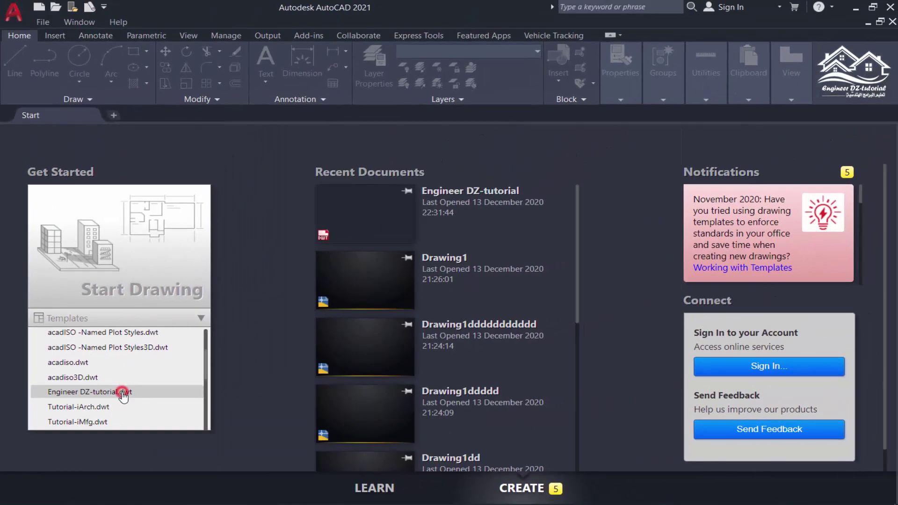
{"action": "left_click", "coordinate": [136, 366]}
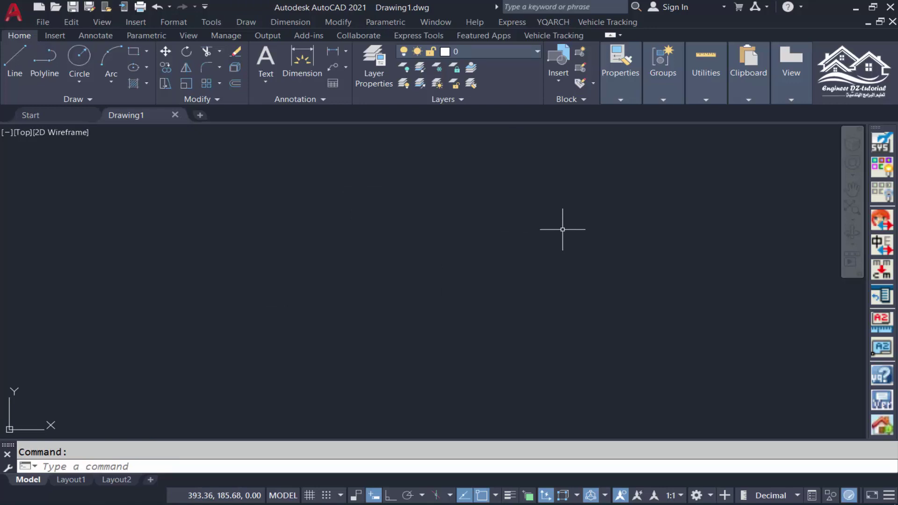
{"action": "left_click", "coordinate": [173, 22]}
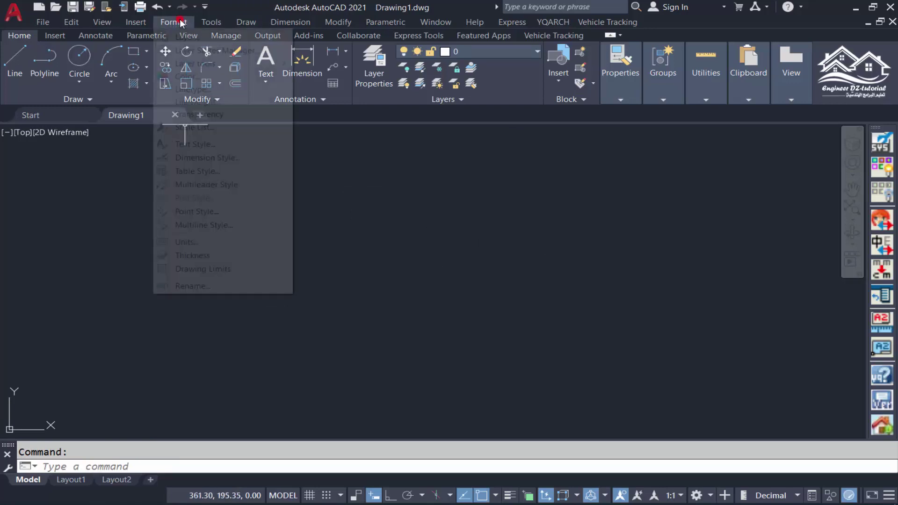
{"action": "left_click", "coordinate": [198, 242]}
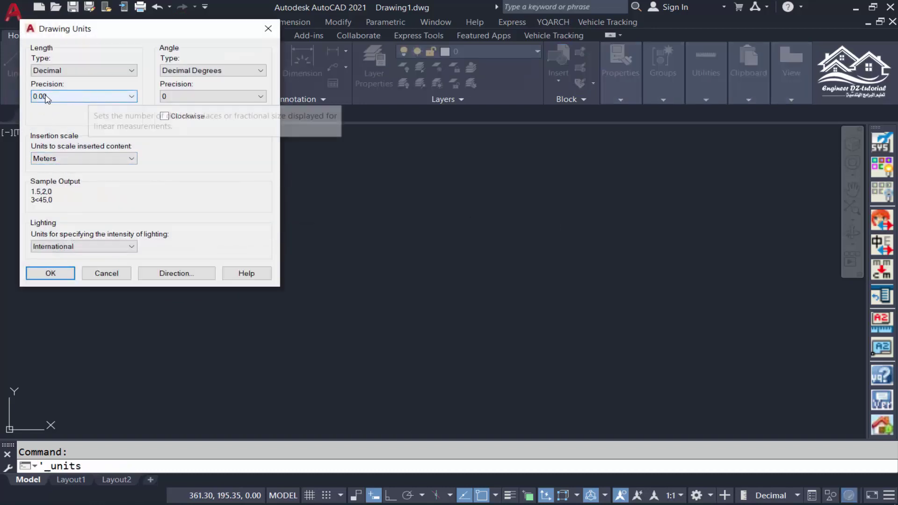
{"action": "key", "text": "Return"}
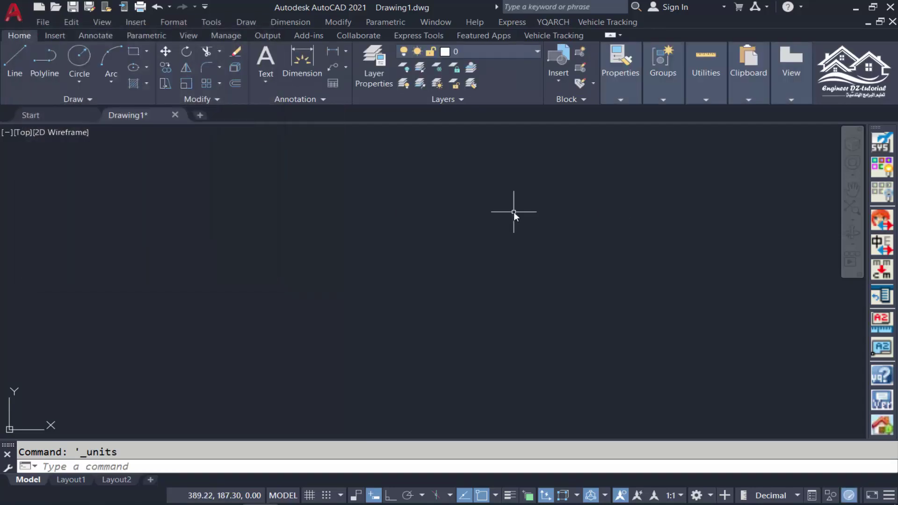
{"action": "left_click", "coordinate": [140, 6]}
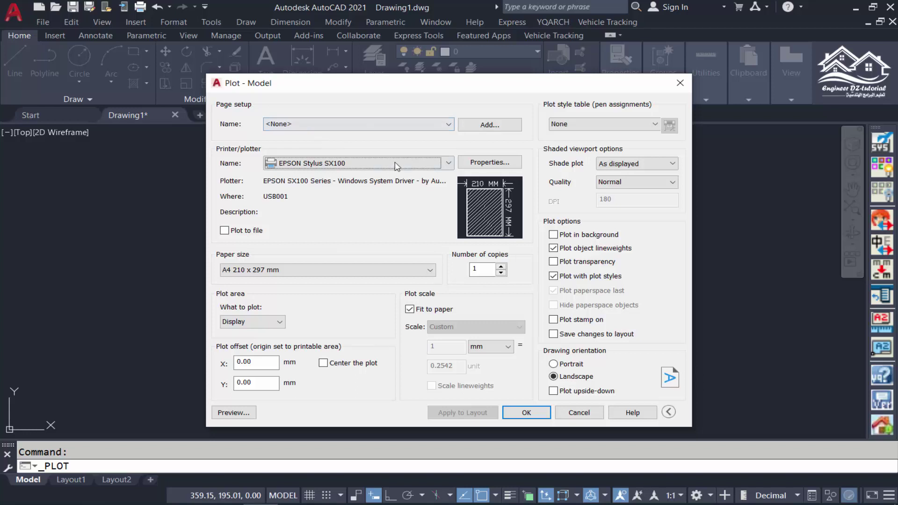
{"action": "left_click", "coordinate": [397, 167]}
{"action": "left_click", "coordinate": [342, 222]}
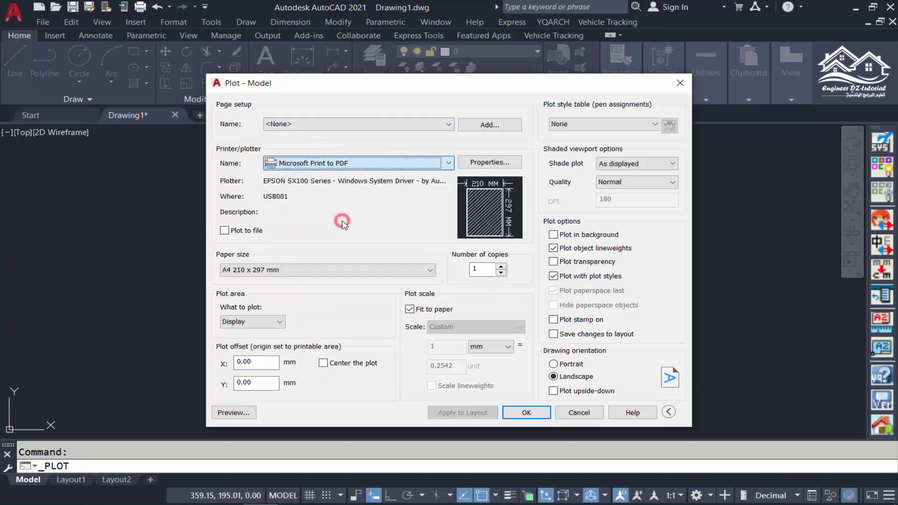
{"action": "left_click", "coordinate": [410, 309]}
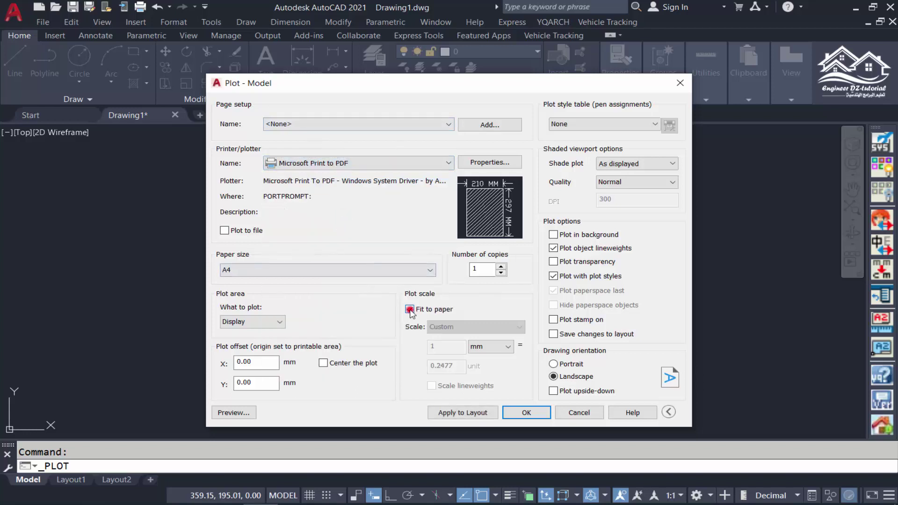
{"action": "left_click", "coordinate": [501, 326]}
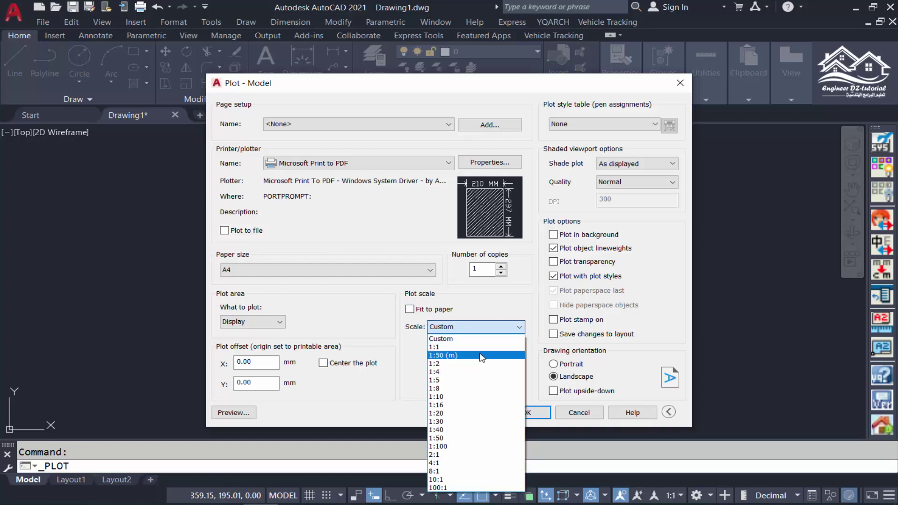
{"action": "left_click", "coordinate": [449, 338]}
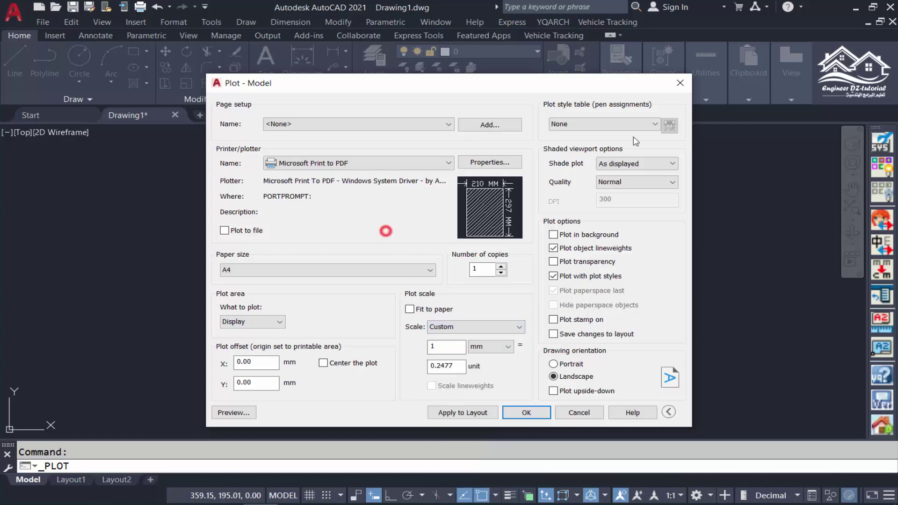
{"action": "left_click", "coordinate": [683, 84]}
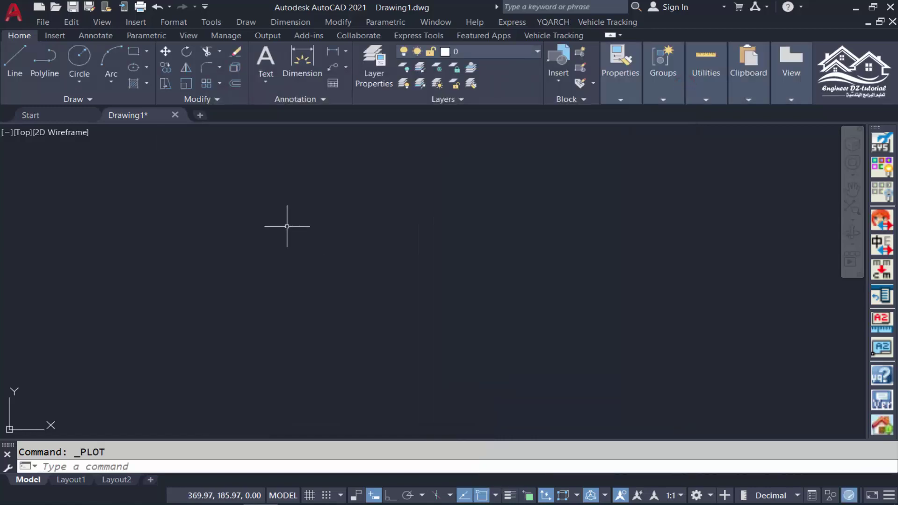
{"action": "type", "text": "d"}
{"action": "key", "text": "Escape"}
{"action": "left_click", "coordinate": [290, 22]}
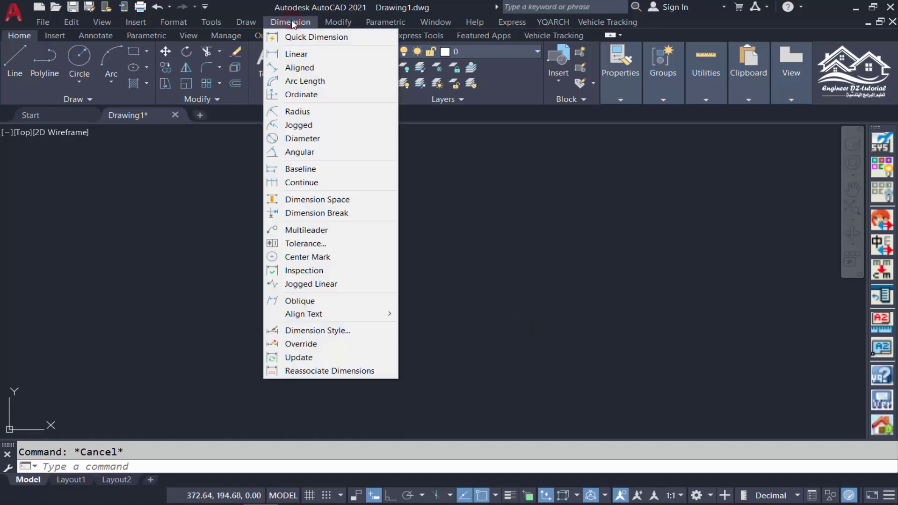
{"action": "left_click", "coordinate": [309, 55]}
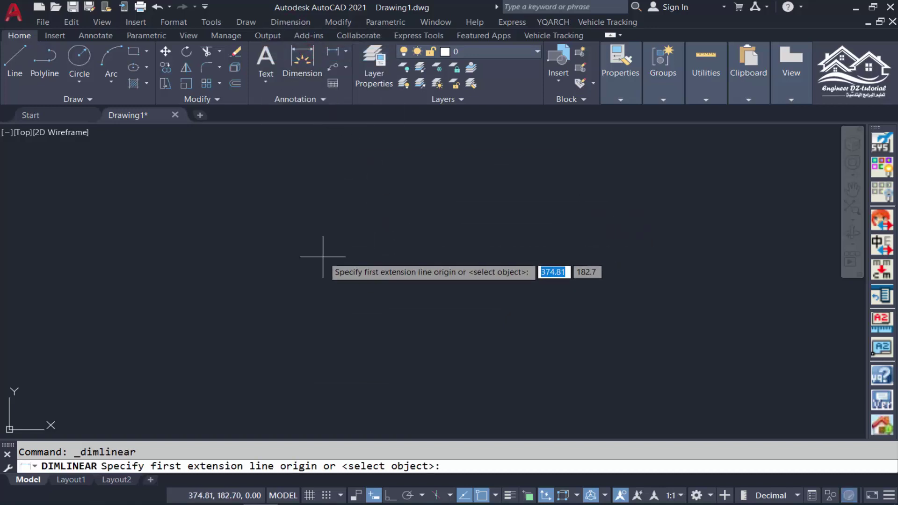
{"action": "left_click", "coordinate": [303, 257]}
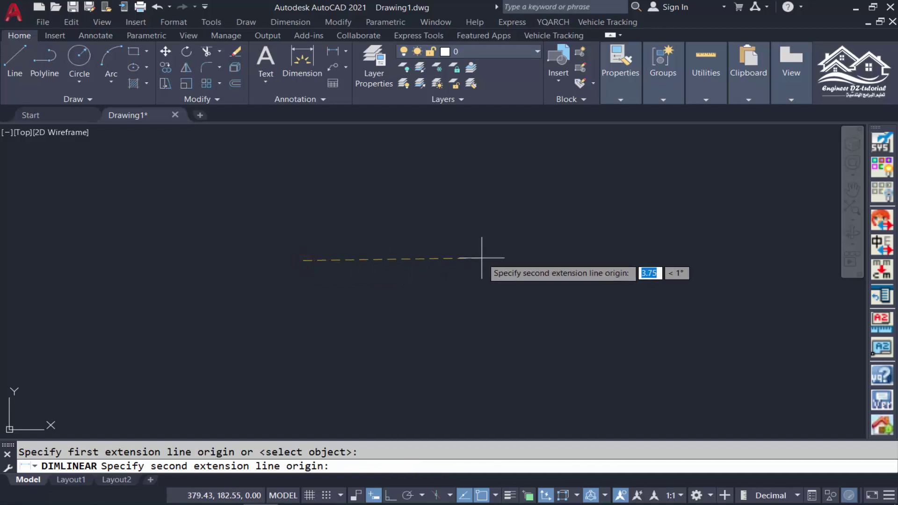
{"action": "left_click", "coordinate": [481, 257]}
{"action": "left_click", "coordinate": [445, 160]}
{"action": "scroll", "coordinate": [445, 160], "scroll_direction": "down", "scroll_amount": 4}
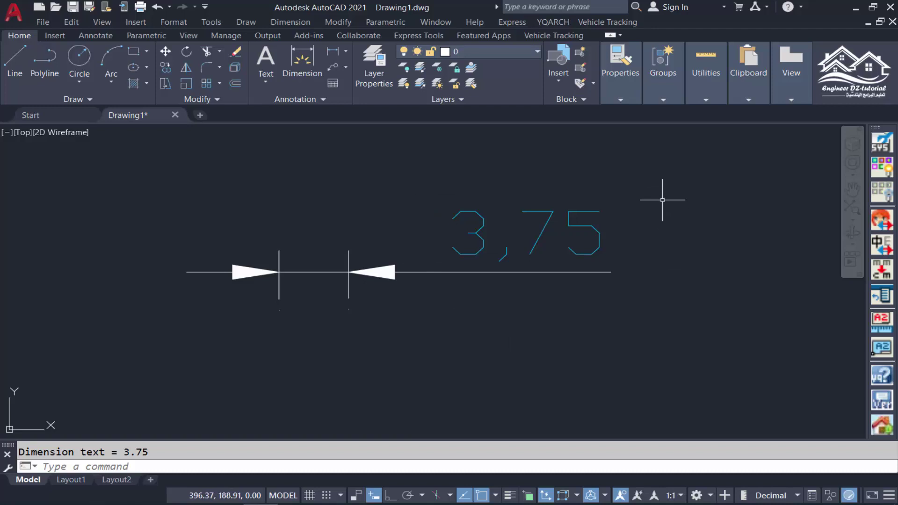
{"action": "left_click", "coordinate": [641, 177]}
{"action": "left_click", "coordinate": [530, 290]}
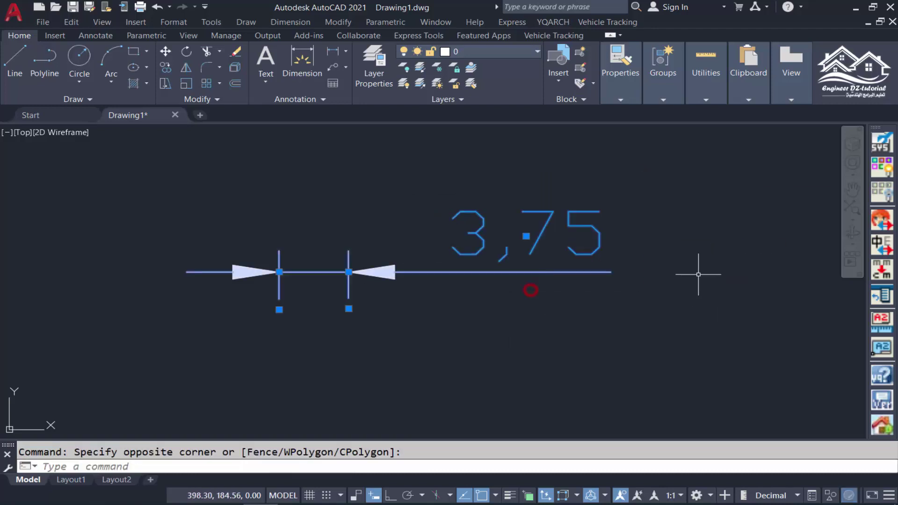
{"action": "key", "text": "Delete"}
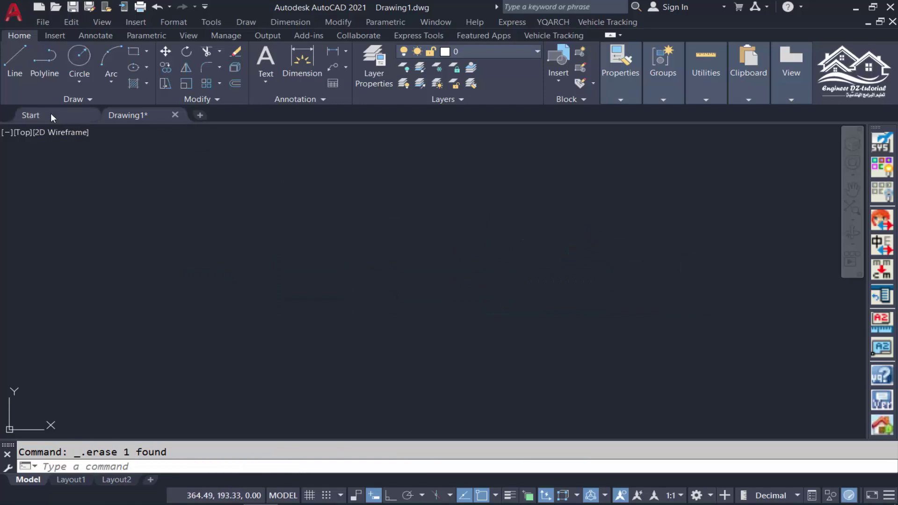
{"action": "left_click", "coordinate": [51, 116]}
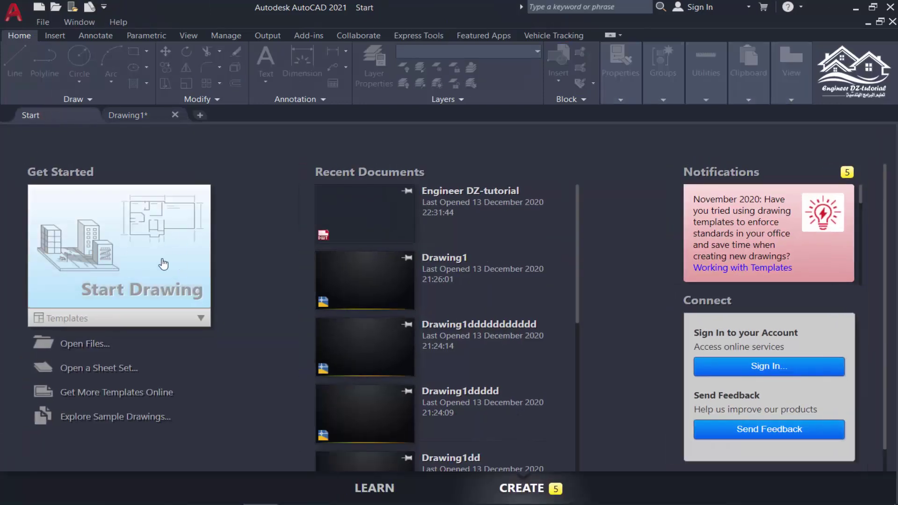
{"action": "left_click", "coordinate": [131, 239]}
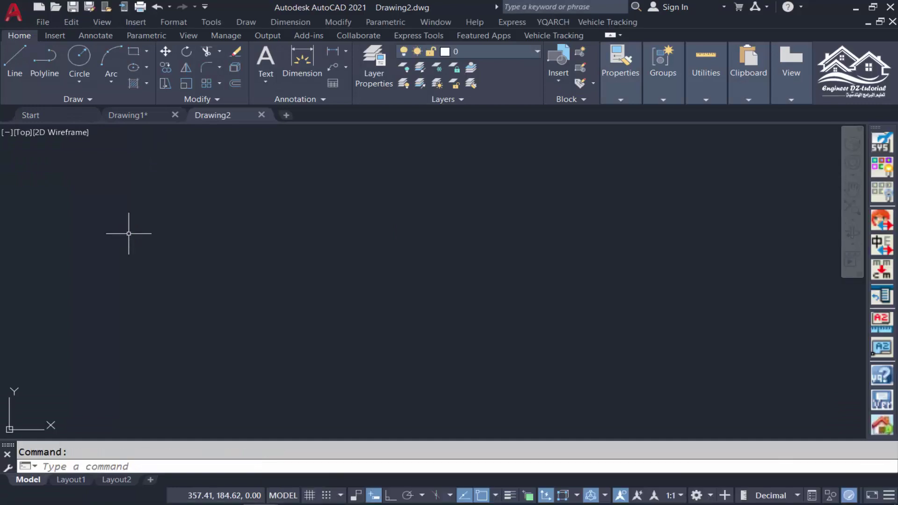
{"action": "left_click", "coordinate": [180, 24]}
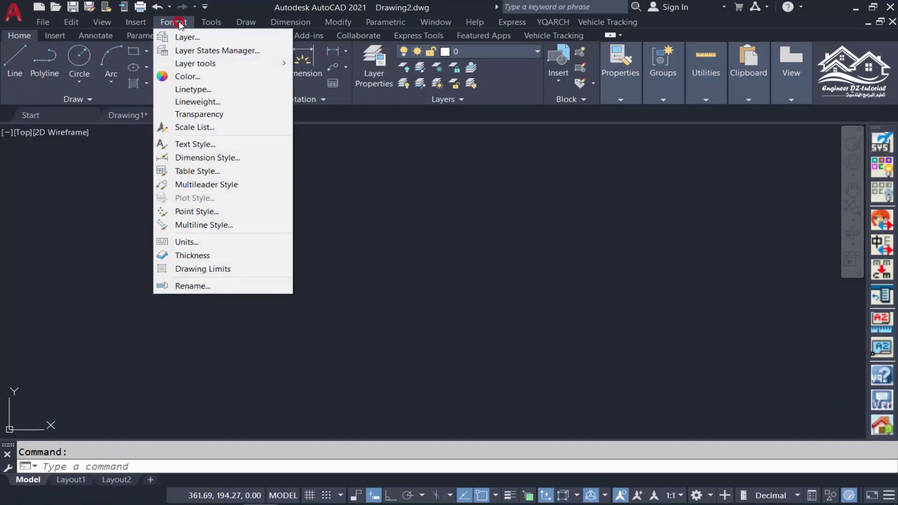
{"action": "left_click", "coordinate": [196, 242]}
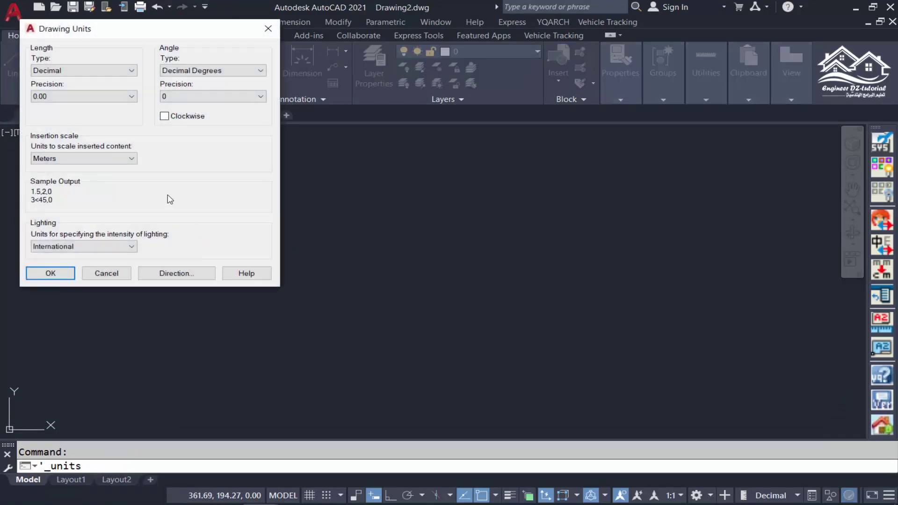
{"action": "mouse_move", "coordinate": [83, 159]}
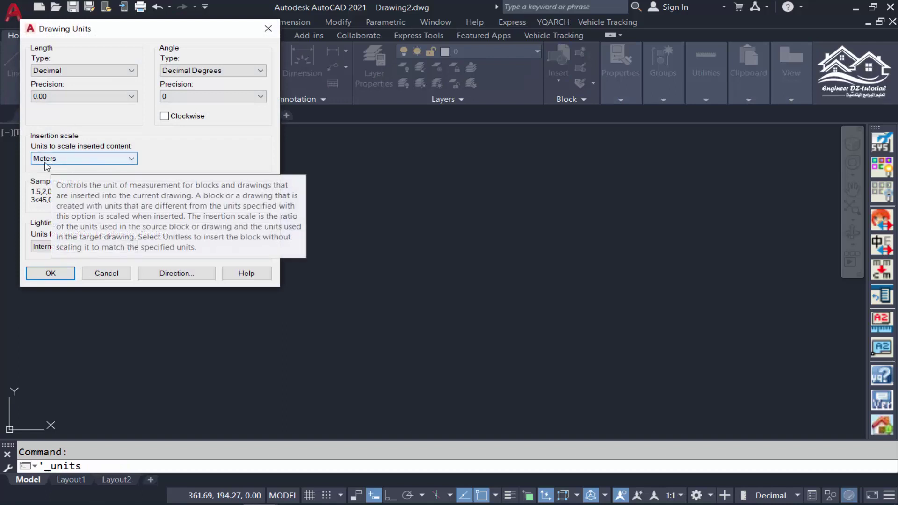
{"action": "key", "text": "Return"}
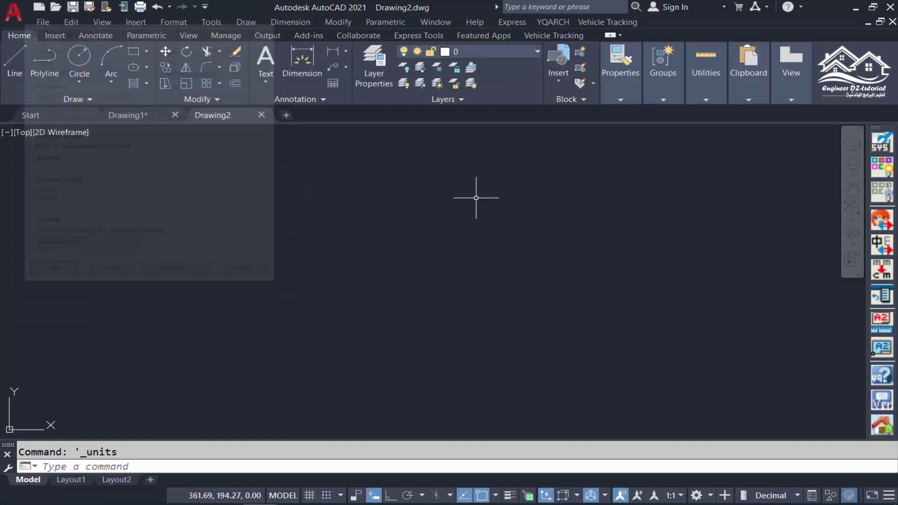
{"action": "left_click", "coordinate": [451, 204]}
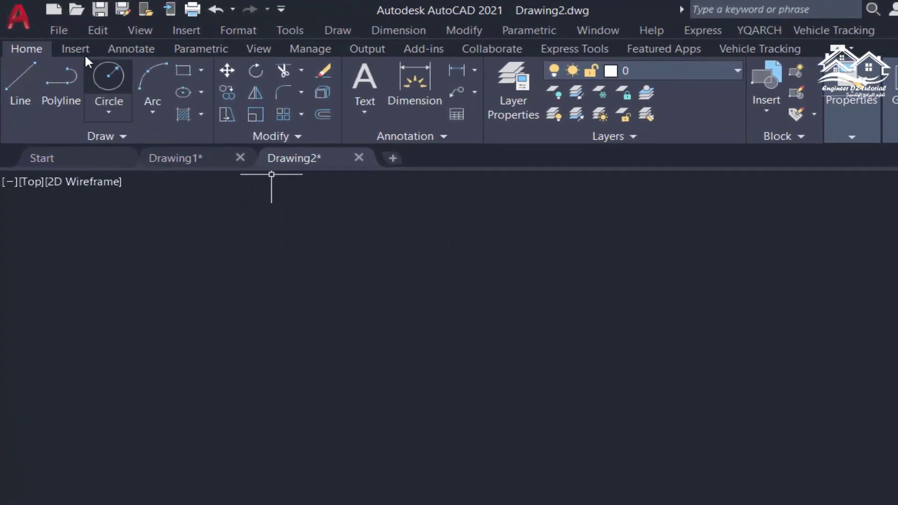
- Delete the Engineer DZ-tutorial template via Select template, then cancel the dialog
{"action": "left_click", "coordinate": [51, 9]}
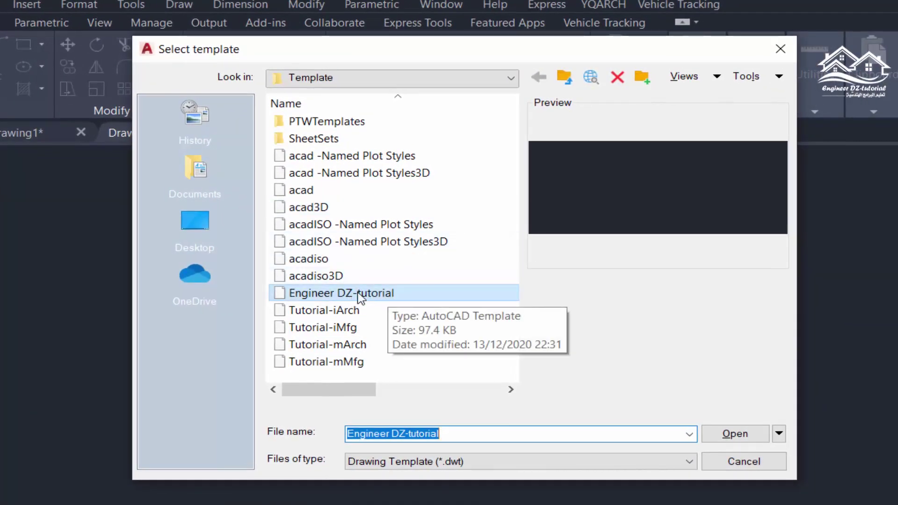
{"action": "right_click", "coordinate": [360, 297]}
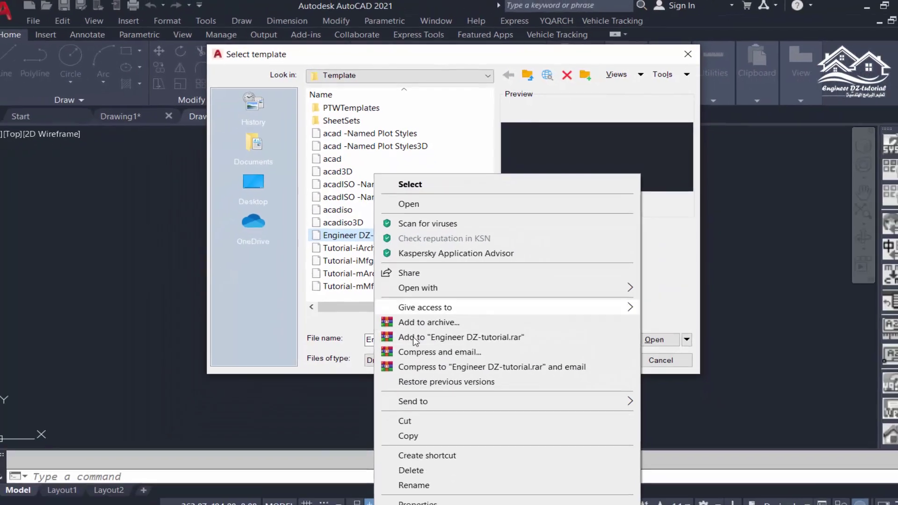
{"action": "left_click", "coordinate": [414, 470]}
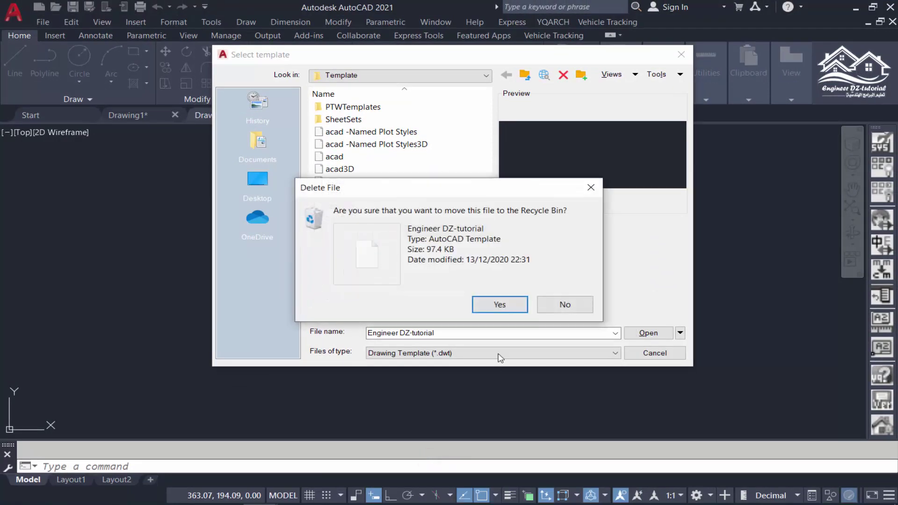
{"action": "left_click", "coordinate": [499, 305]}
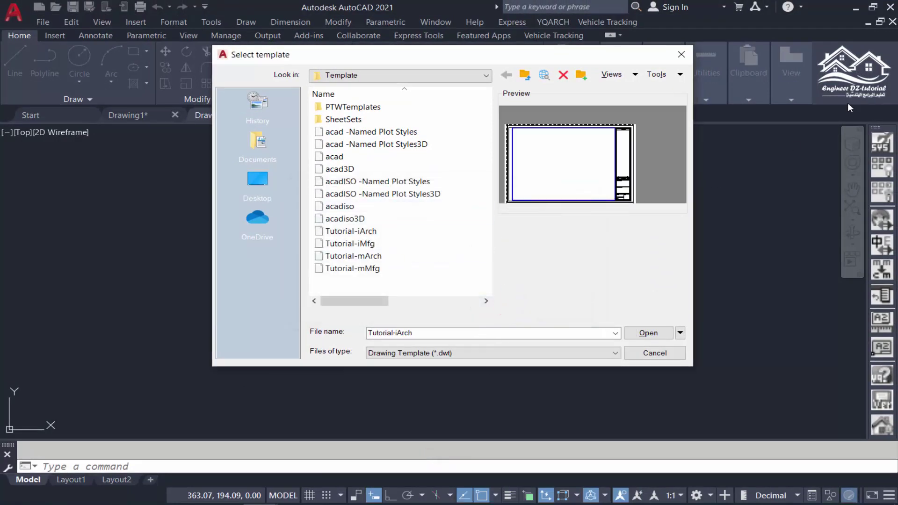
{"action": "left_click", "coordinate": [679, 54]}
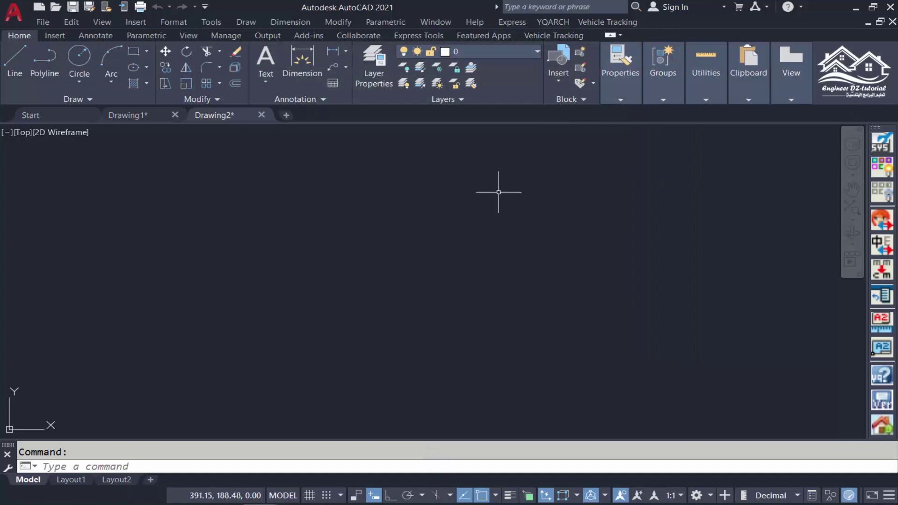
- Start a blank Drawing3 from the Start page and open its Units settings to check defaults
{"action": "left_click", "coordinate": [45, 116]}
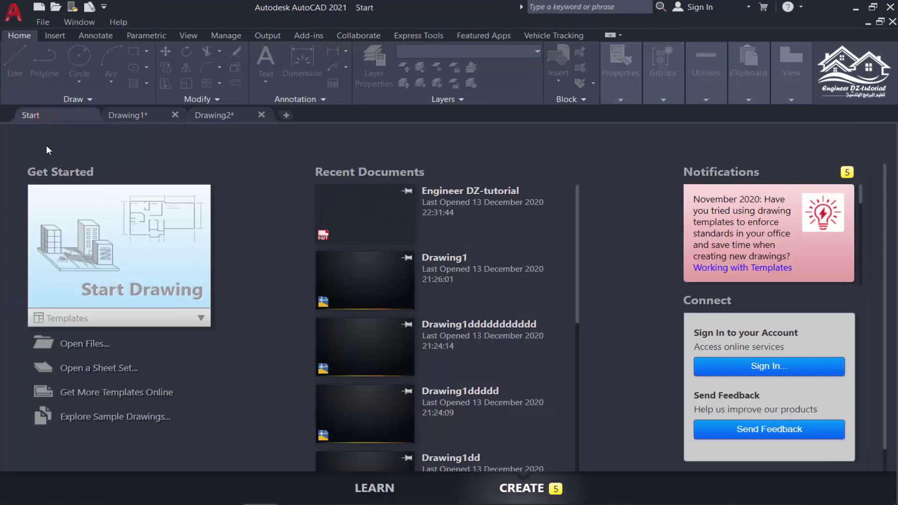
{"action": "left_click", "coordinate": [136, 242]}
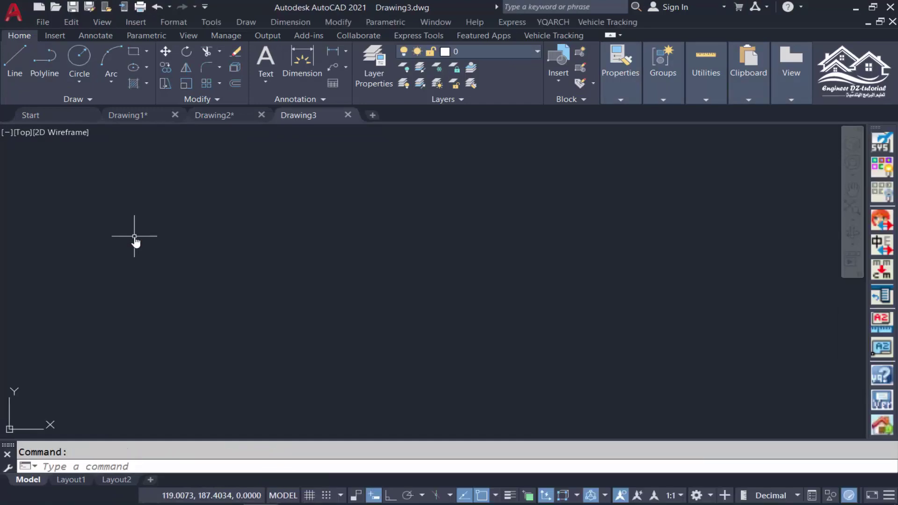
{"action": "left_click", "coordinate": [173, 22]}
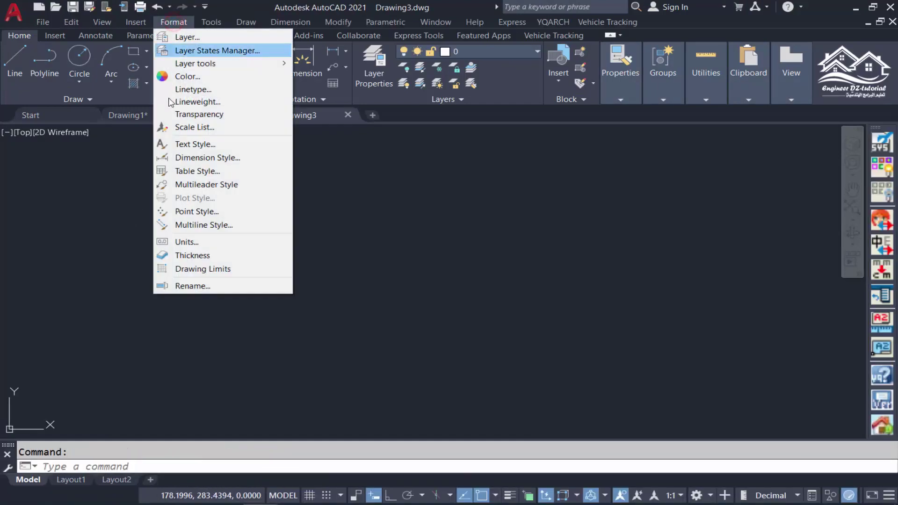
{"action": "left_click", "coordinate": [195, 241]}
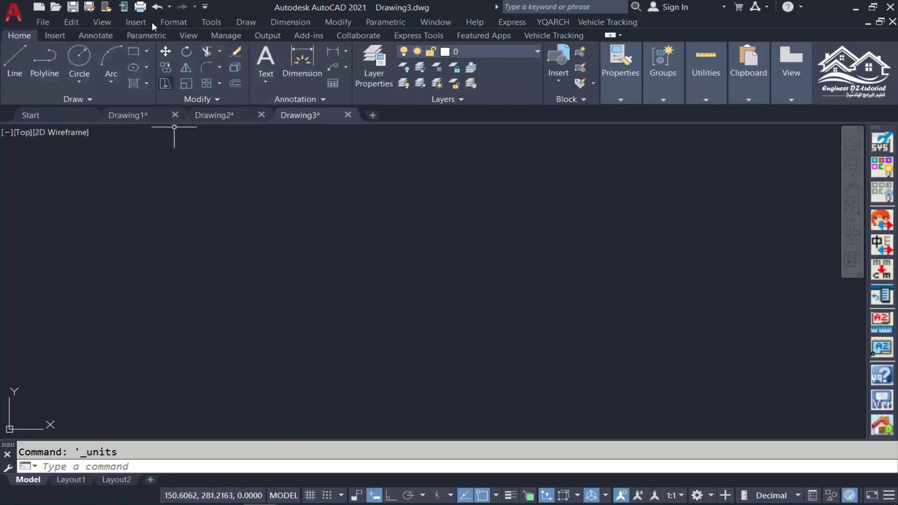
{"action": "left_click", "coordinate": [140, 6]}
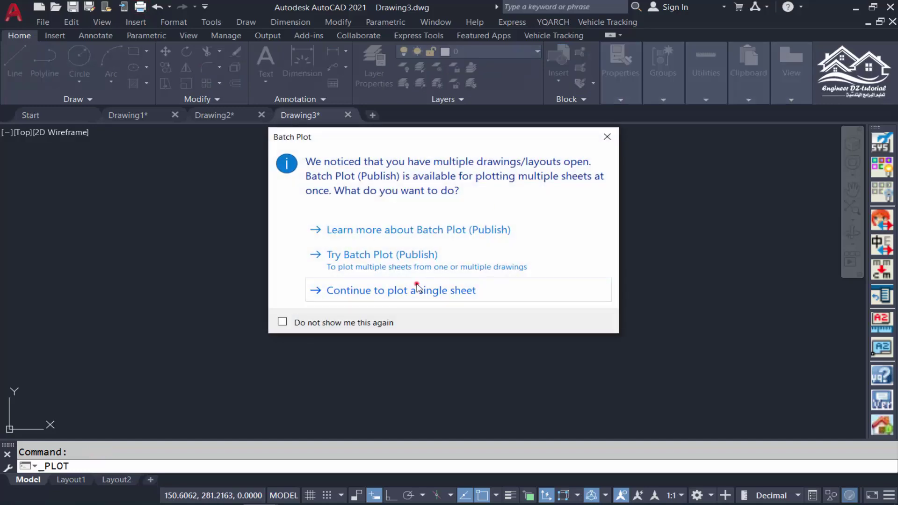
{"action": "left_click", "coordinate": [418, 285]}
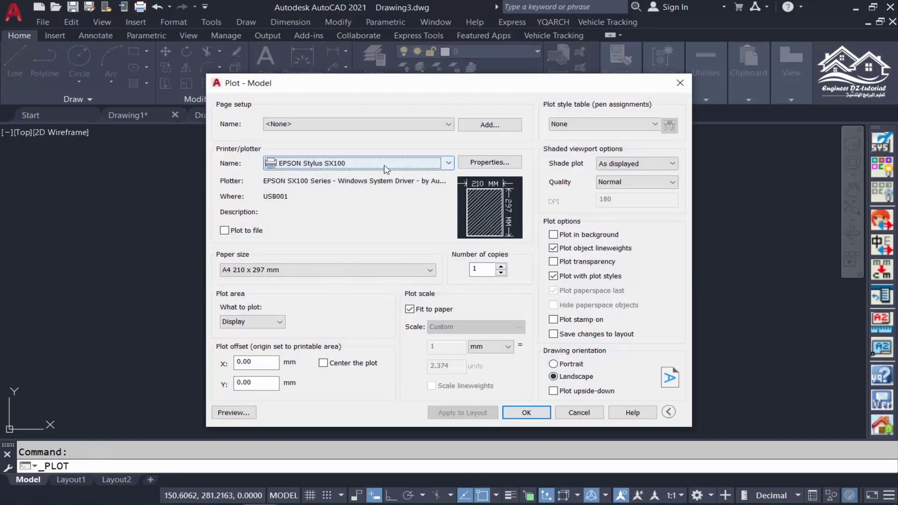
{"action": "left_click", "coordinate": [409, 310]}
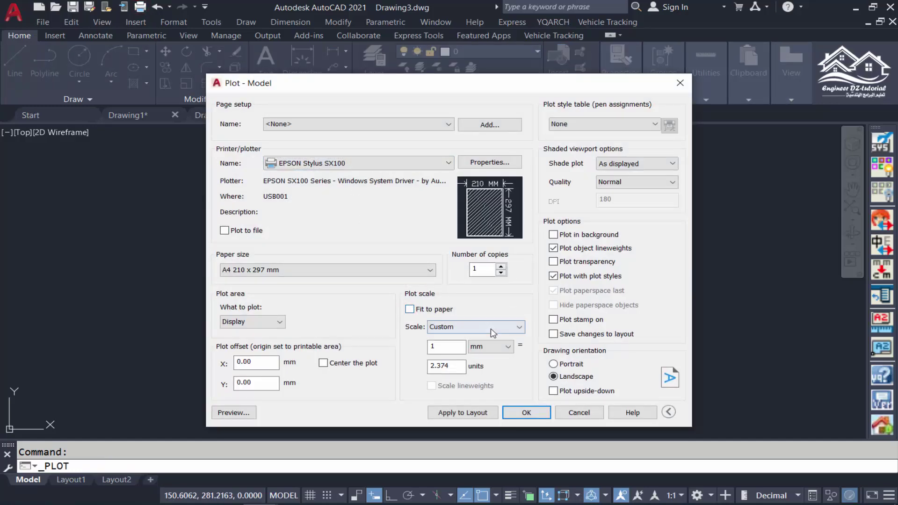
{"action": "left_click", "coordinate": [503, 326]}
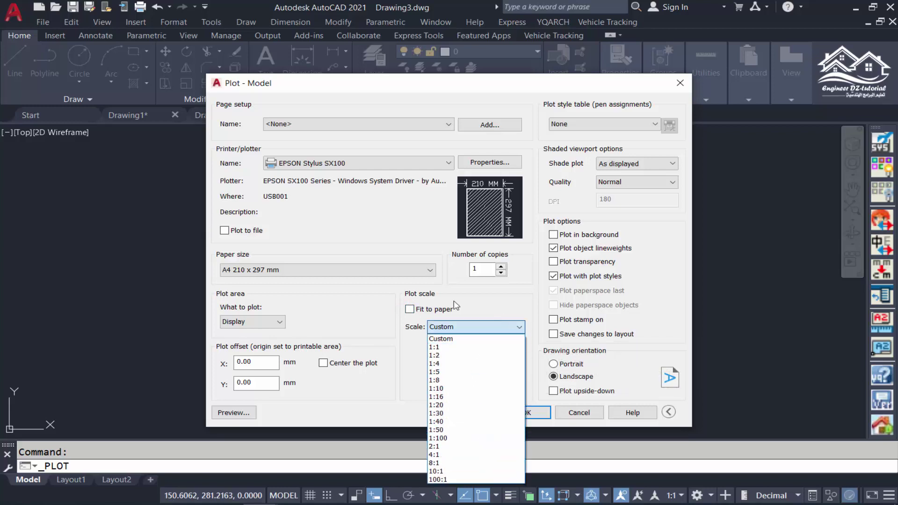
{"action": "key", "text": "Escape"}
{"action": "left_click", "coordinate": [680, 82]}
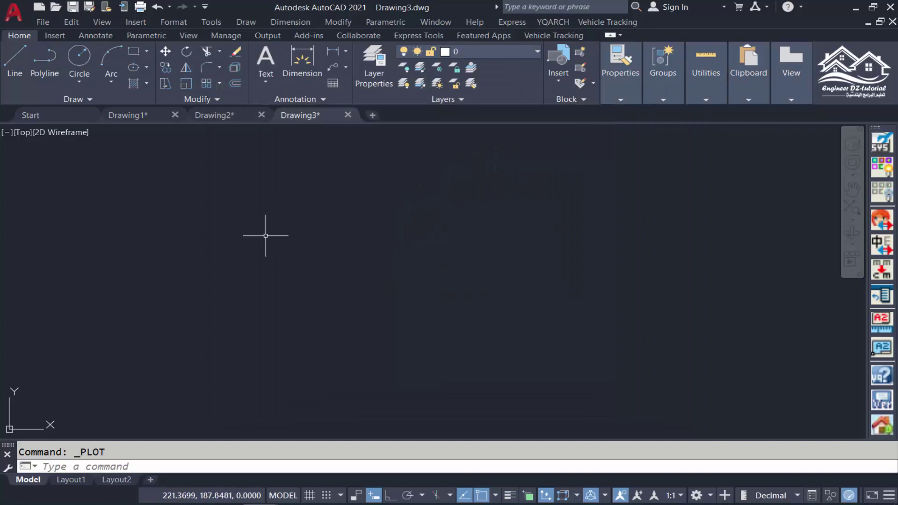
- Place a horizontal linear dimension reading 16,07, then zoom in on it
{"action": "left_click", "coordinate": [291, 22]}
{"action": "left_click", "coordinate": [297, 53]}
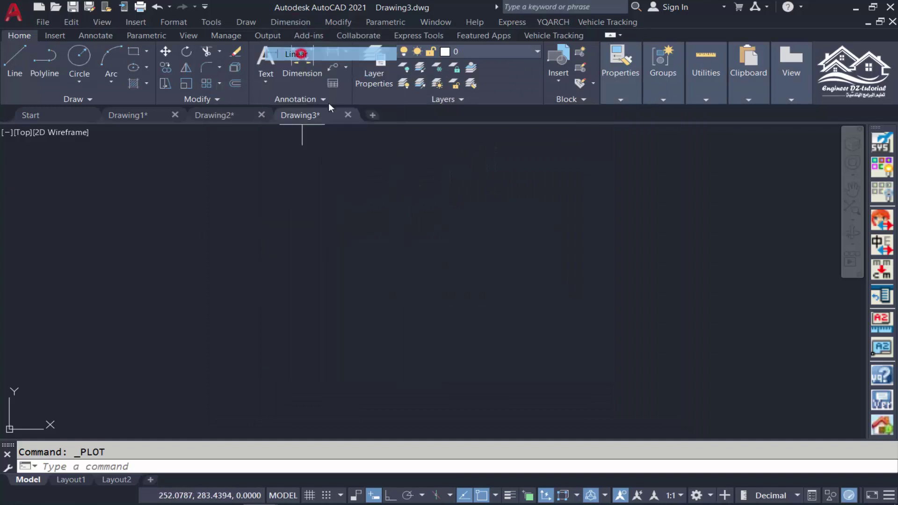
{"action": "left_click", "coordinate": [321, 261]}
{"action": "left_click", "coordinate": [405, 263]}
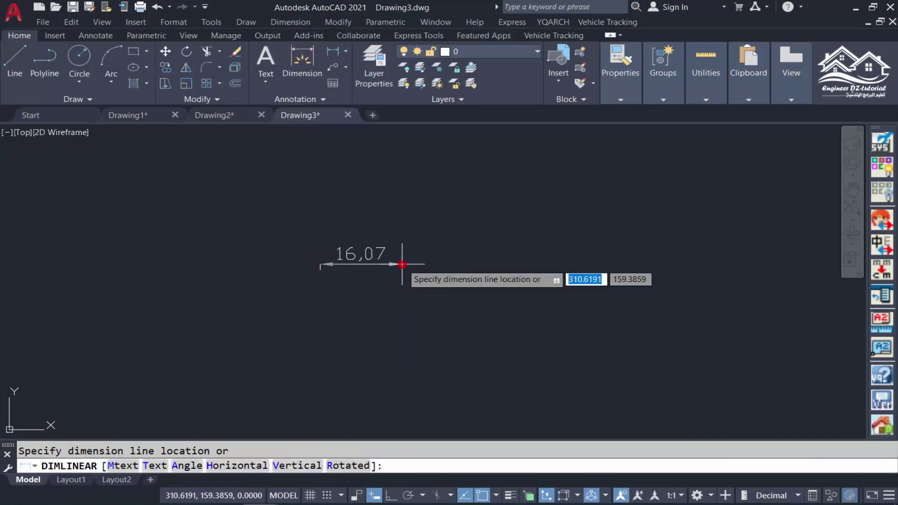
{"action": "left_click", "coordinate": [323, 239]}
{"action": "scroll", "coordinate": [405, 218], "scroll_direction": "up", "scroll_amount": 2}
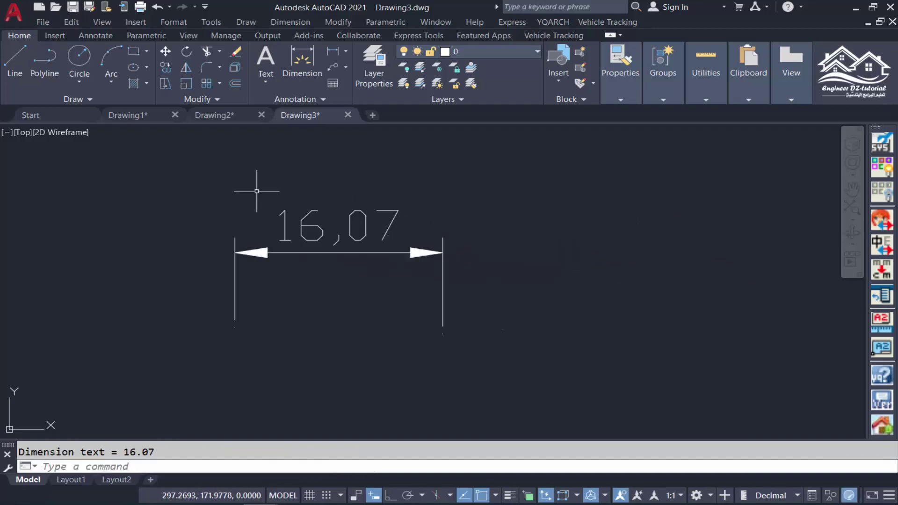